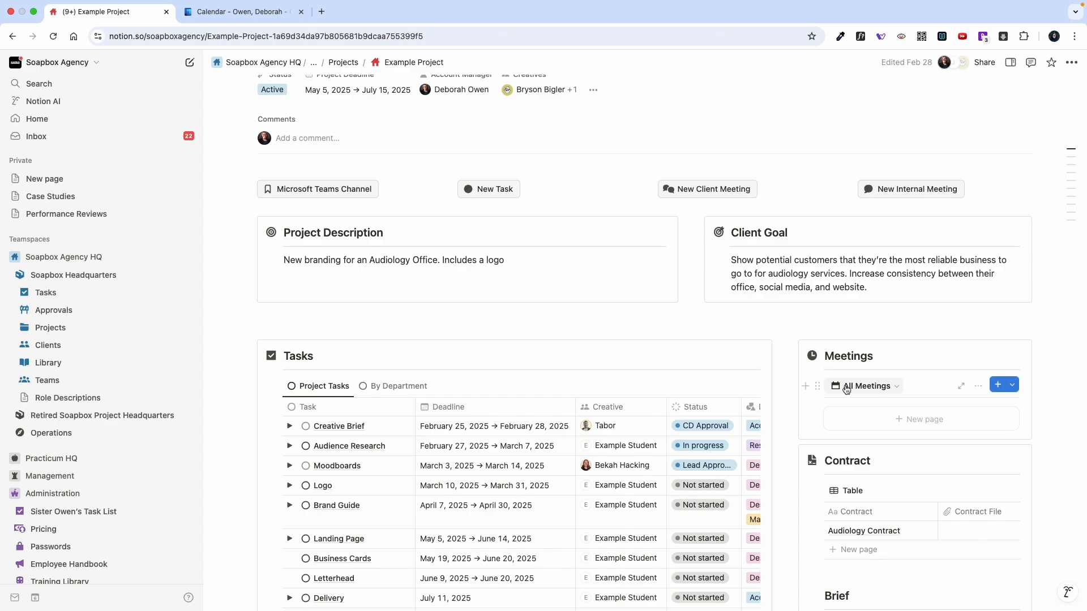
- Switch the project's Meetings list to the This Week view, and create a new client meeting and open its page
left_click(844, 388)
left_click(863, 433)
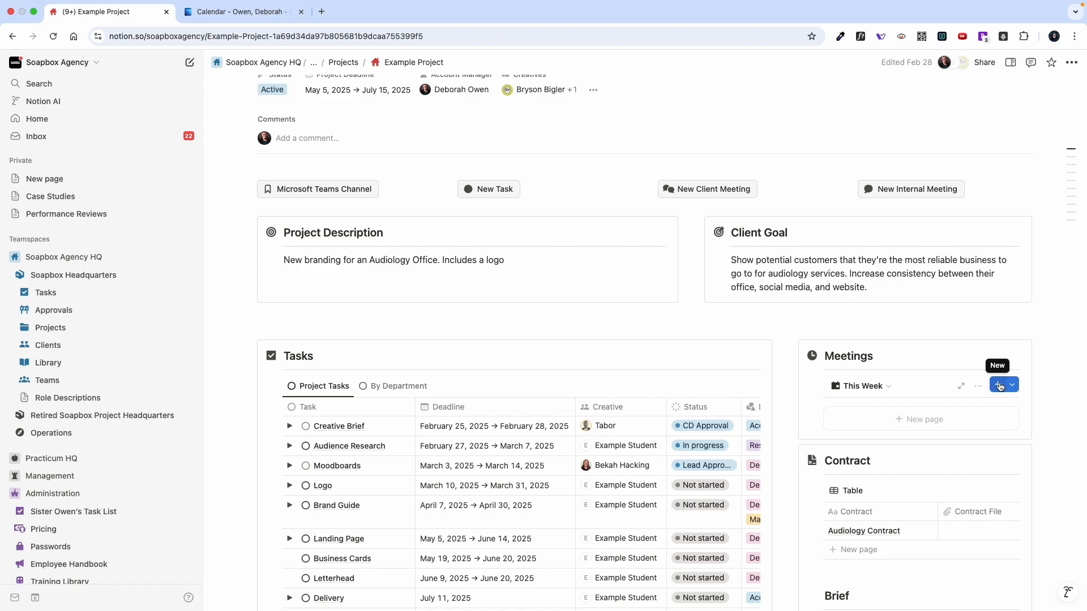
left_click(709, 195)
left_click(551, 584)
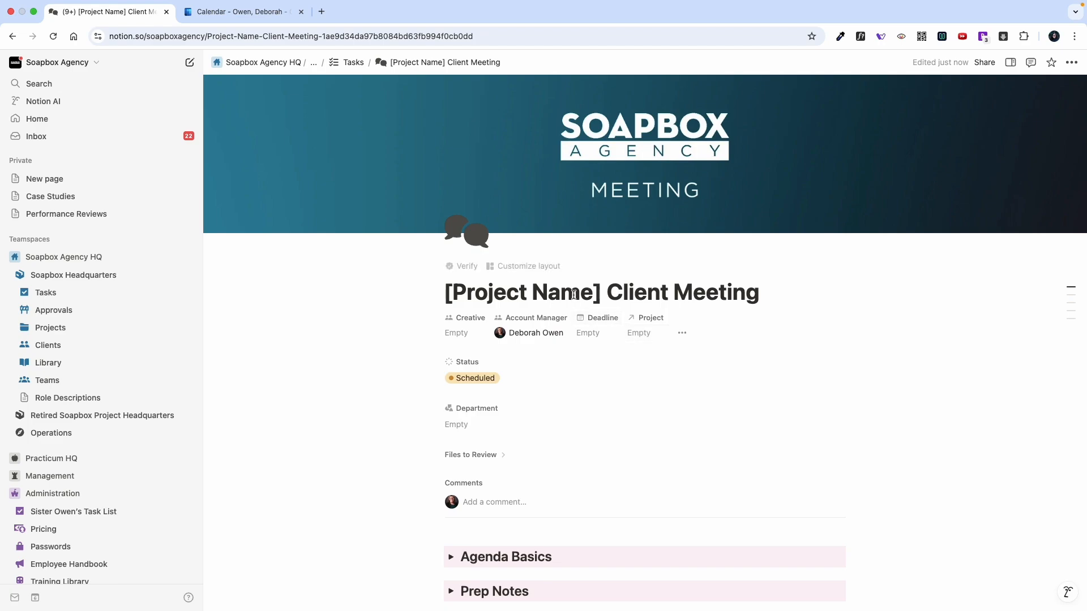
- Link the client meeting to Example Project and set its deadline to March 10, 2025 at 2:45 PM
left_click(628, 334)
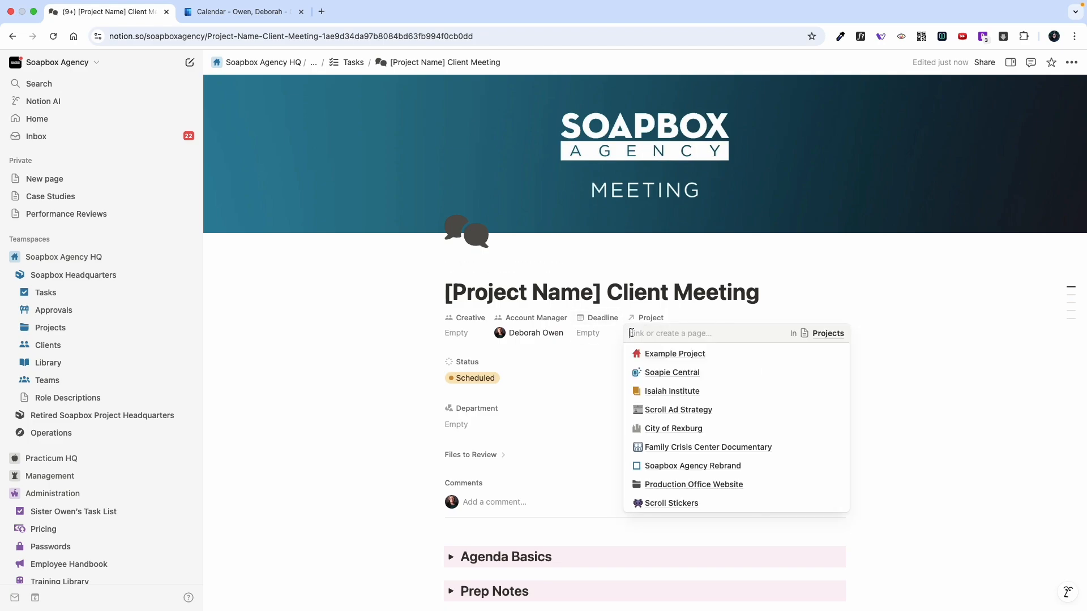
left_click(736, 354)
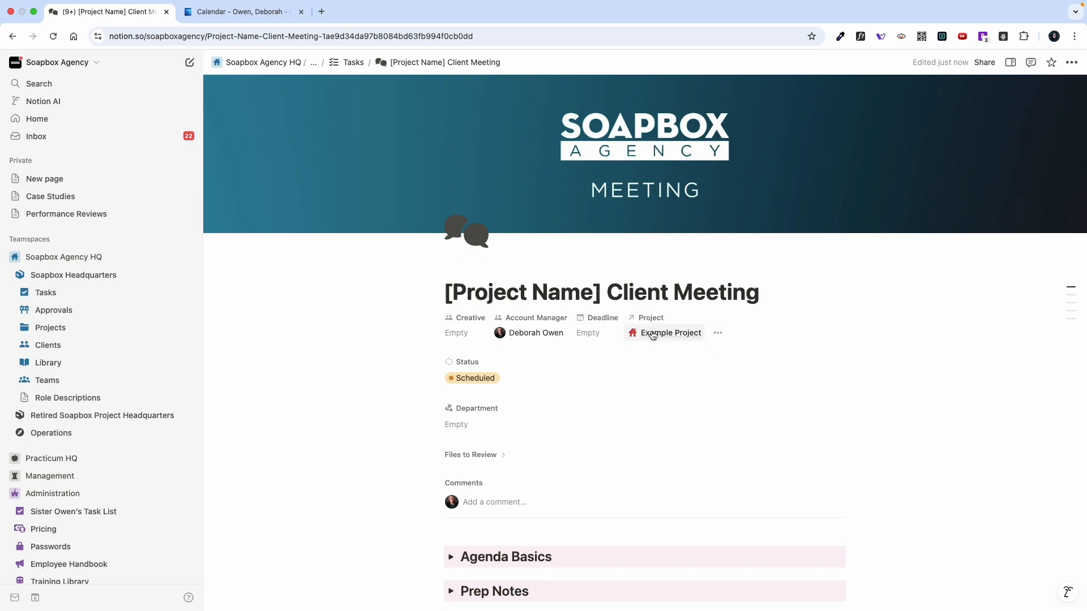
left_click(591, 335)
left_click(563, 372)
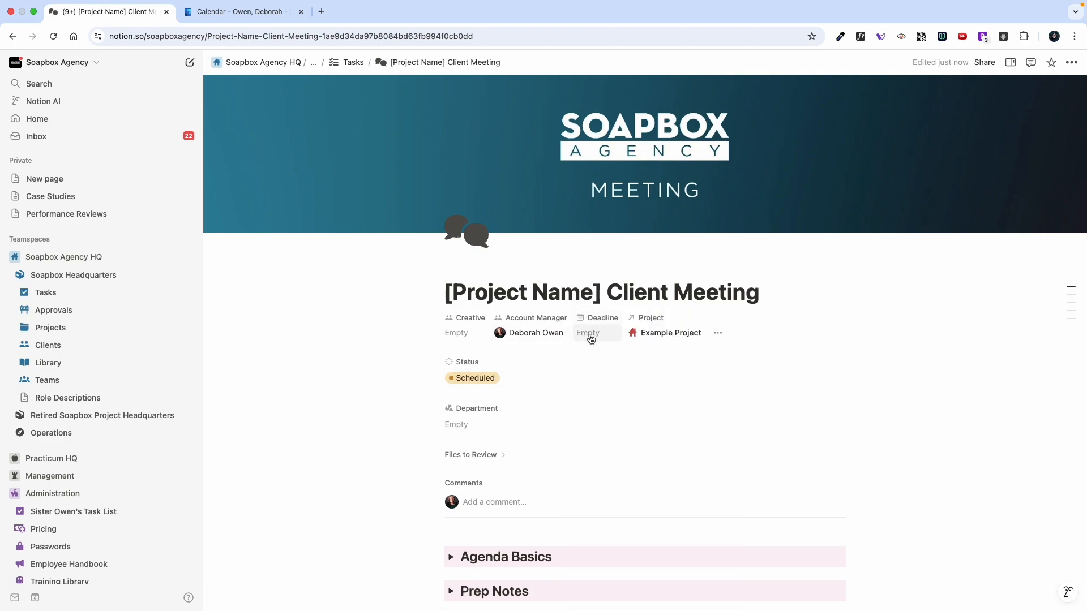
left_click(591, 337)
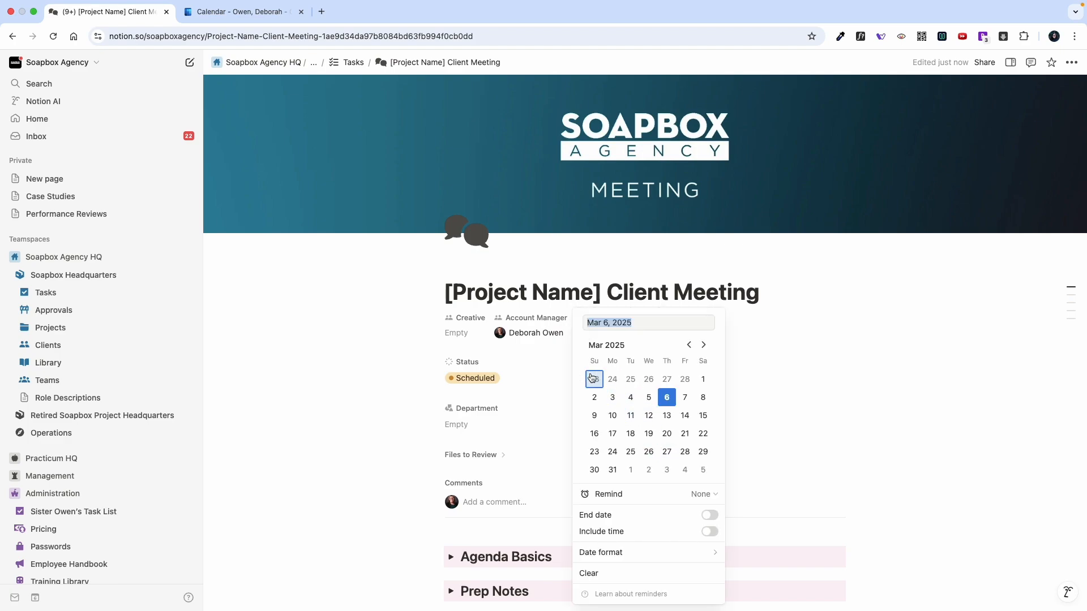
left_click(613, 416)
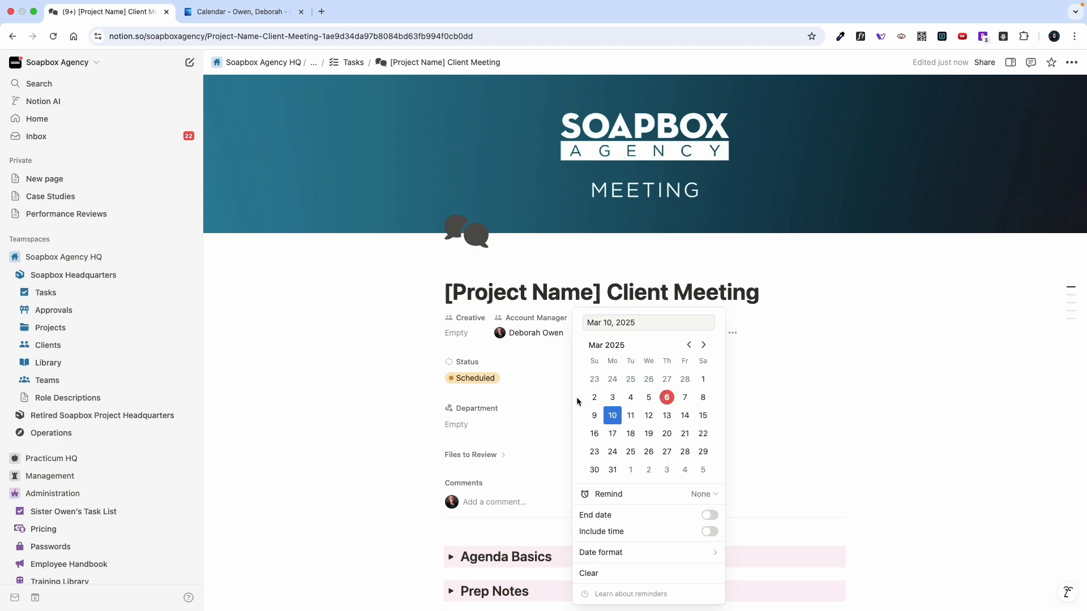
left_click(708, 533)
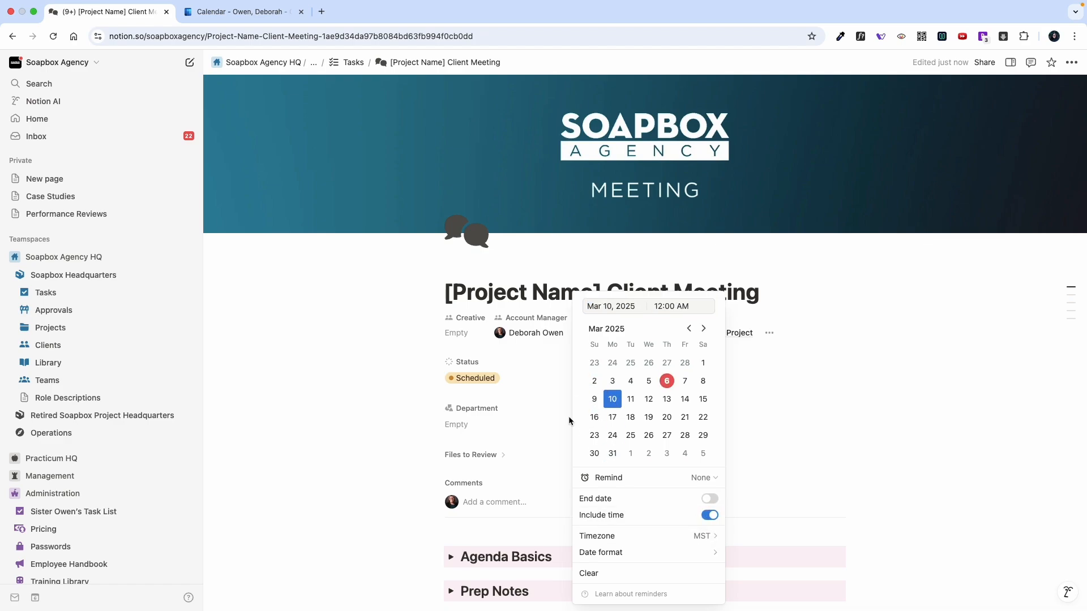
left_click(663, 306)
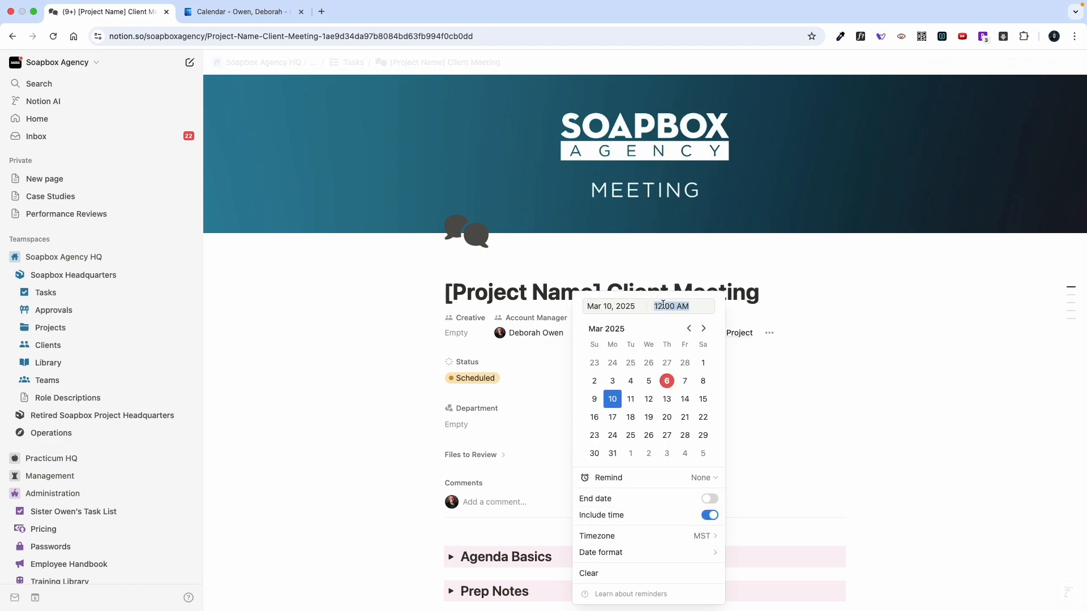
type("2:45 PM")
key("Return")
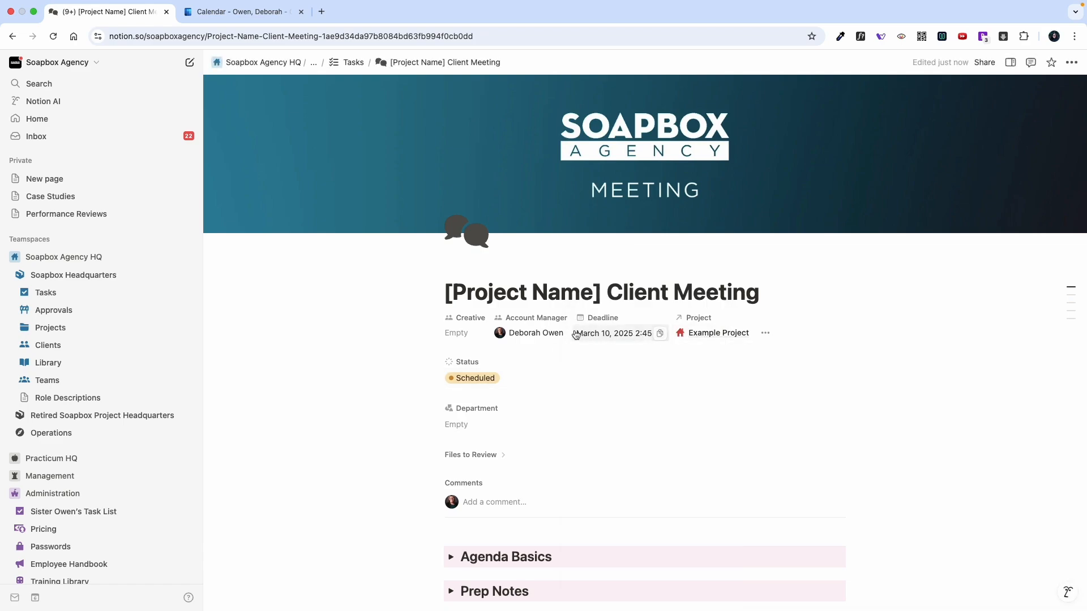
- Assign two people to the meeting's Creative property: the project's listed creative and Example Student
left_click(453, 333)
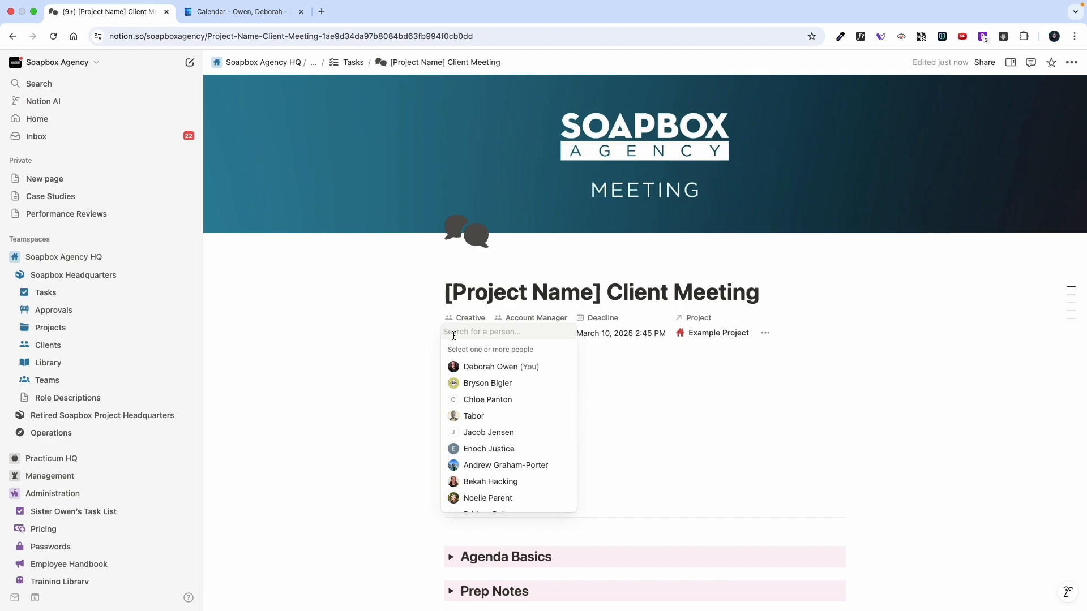
left_click(508, 384)
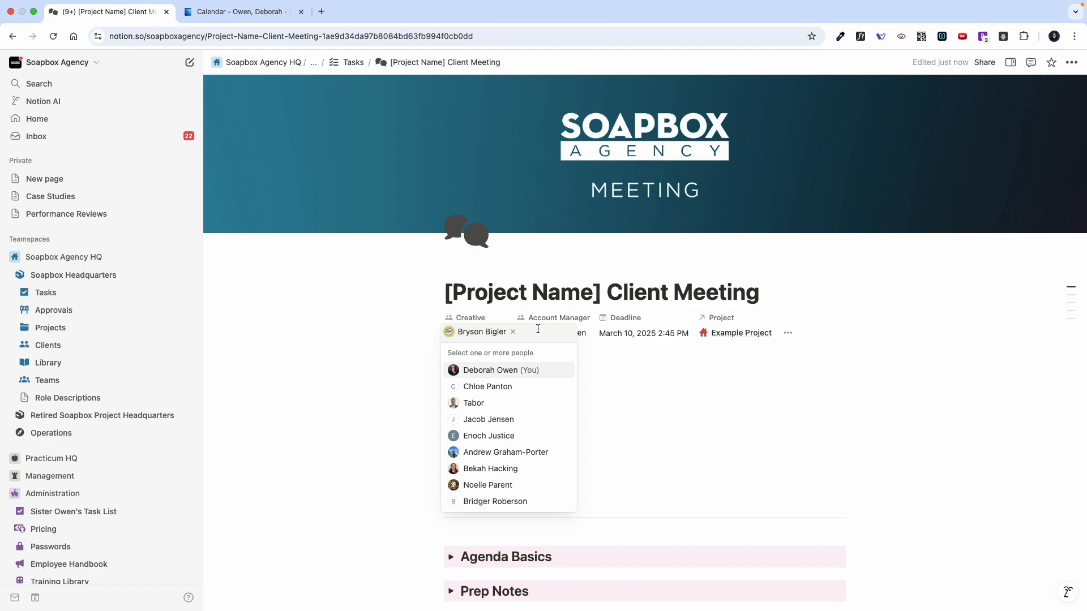
type("example")
key("Return")
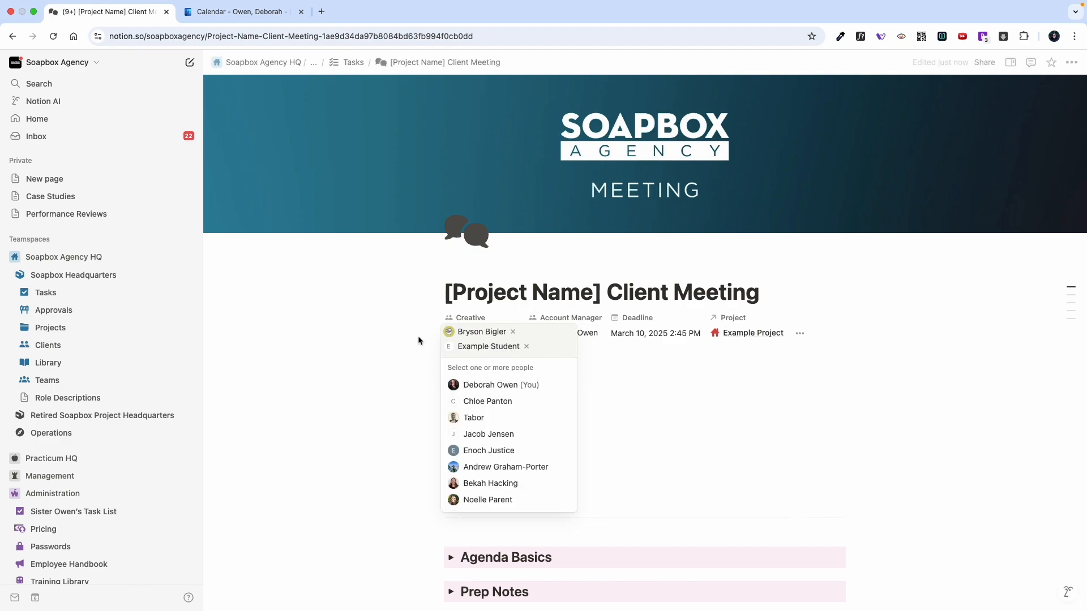
left_click(417, 340)
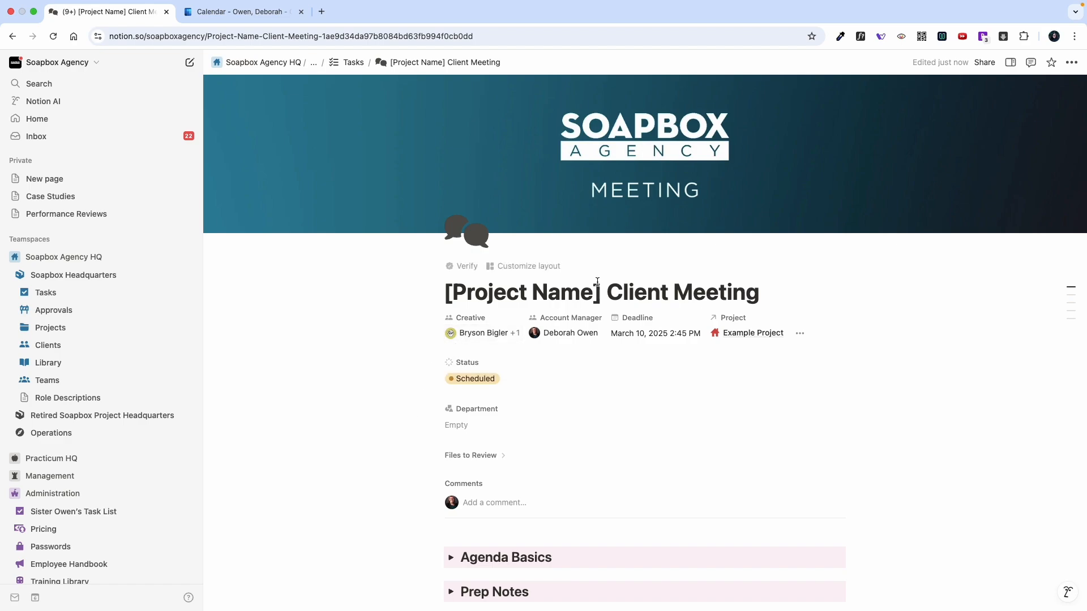
- Replace the "[Project Name]" placeholder in the meeting title with "Audiology"
left_click_drag(602, 292, 437, 292)
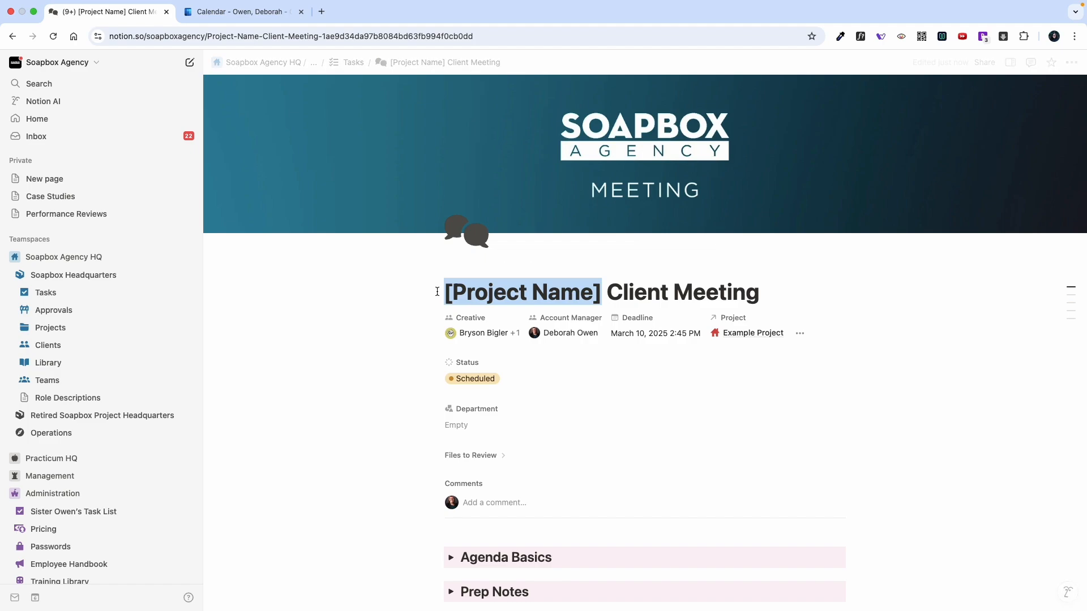
type("Adu")
key("BackSpace")
key("BackSpace")
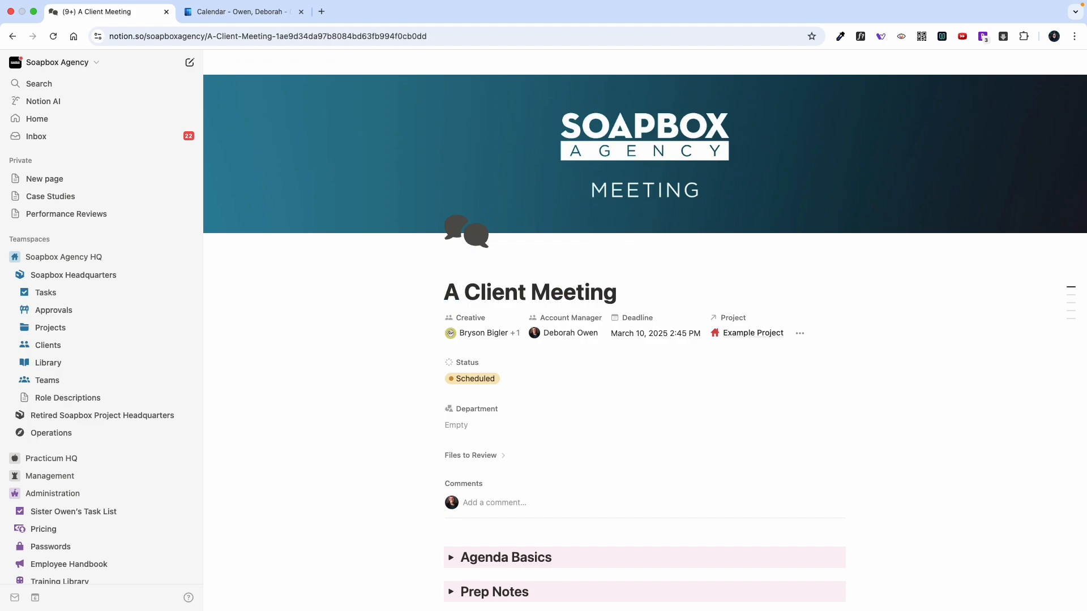
type("udiology")
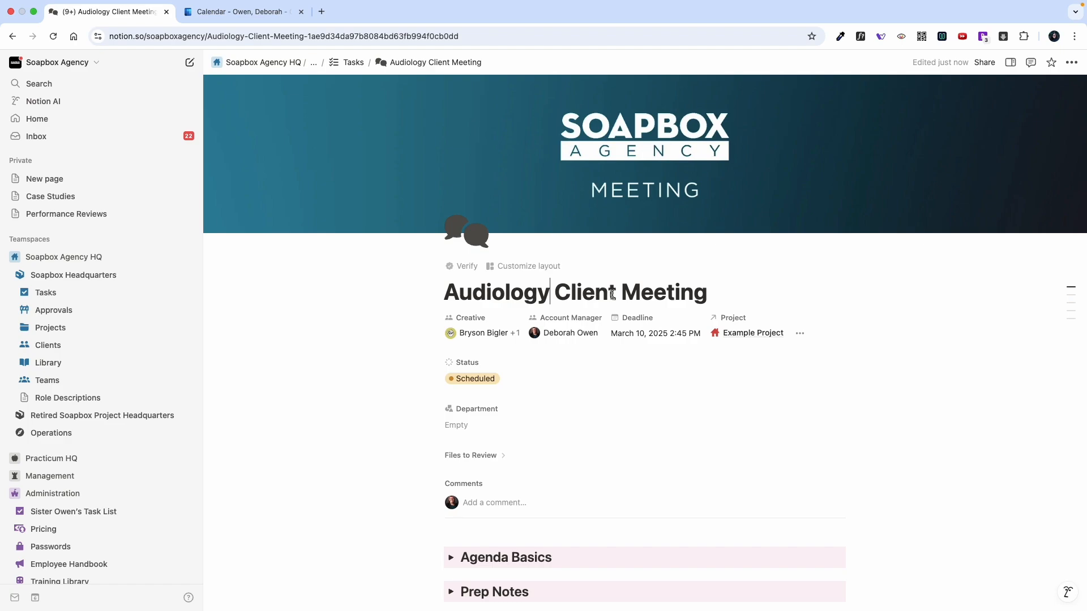
- Set the meeting's Department to Account Management
left_click(462, 430)
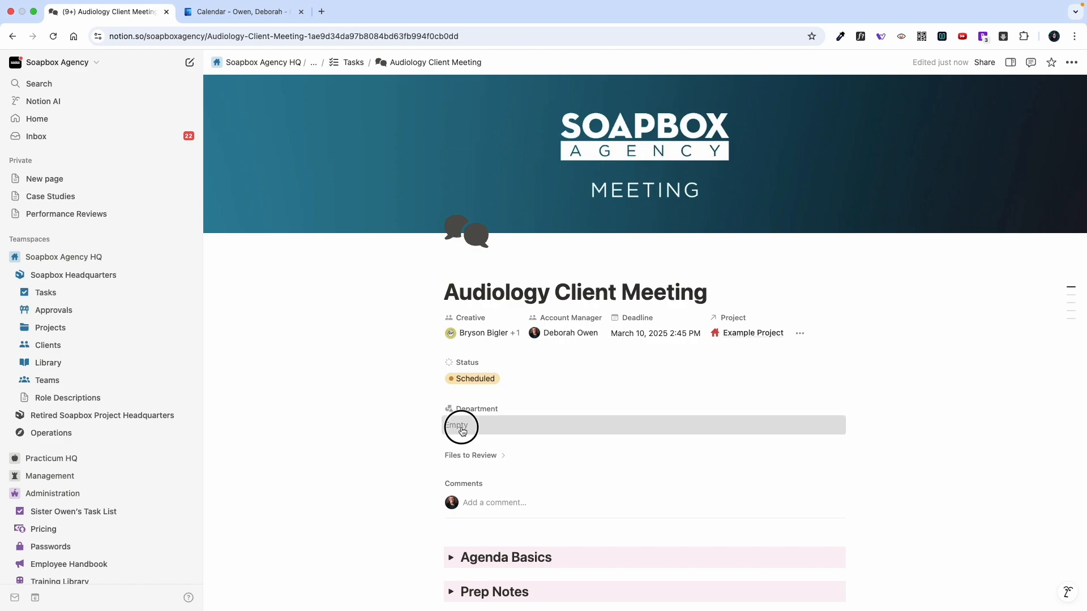
left_click(418, 416)
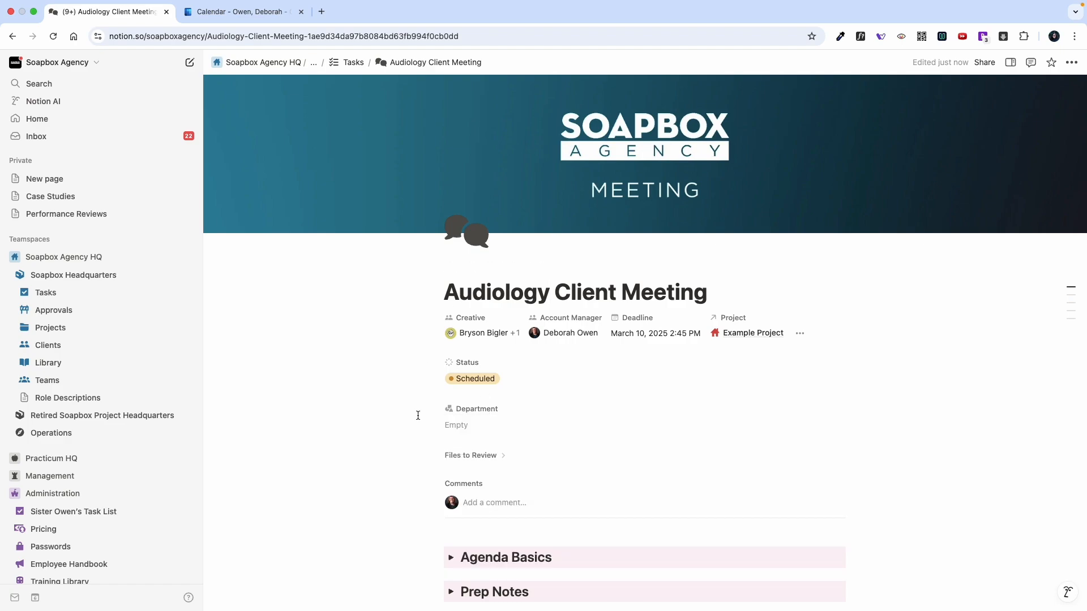
scroll(418, 415, "down", 2)
left_click(451, 329)
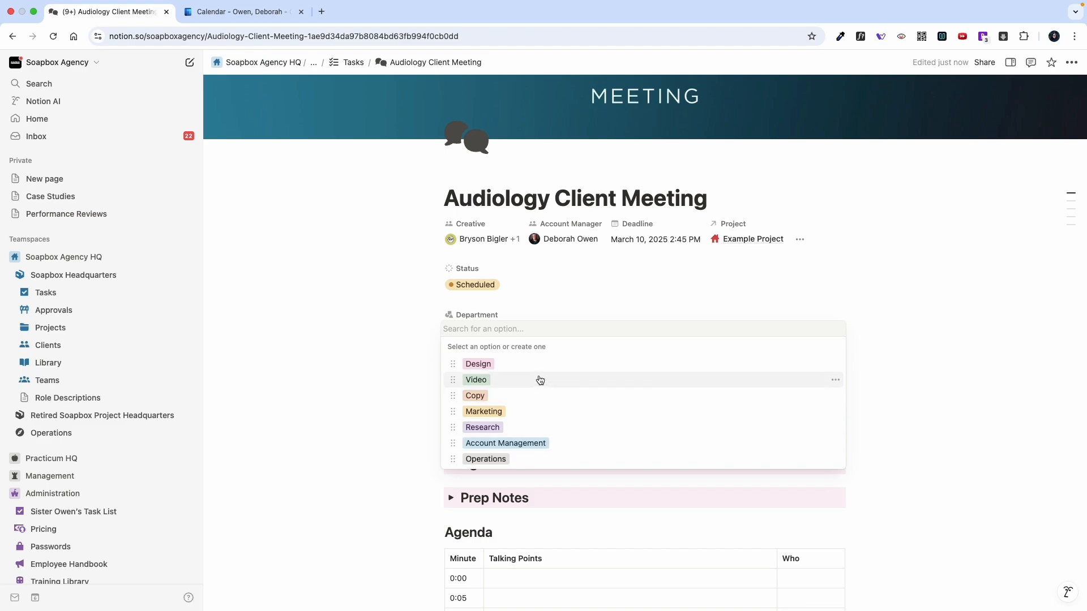
left_click(563, 447)
left_click(346, 325)
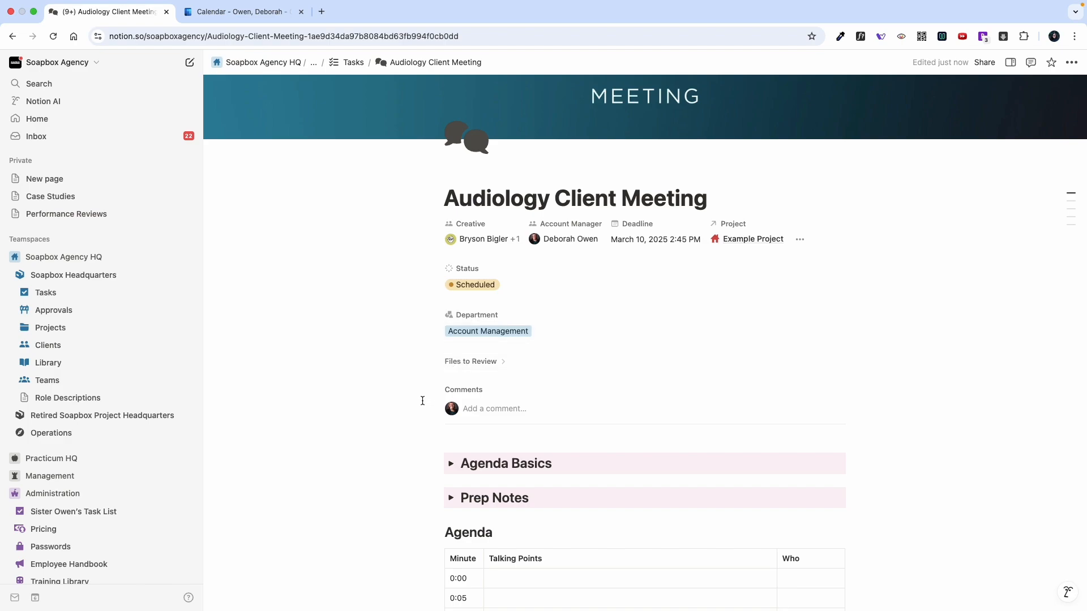
- Expand the Agenda Basics and Prep Notes sections of the meeting page
scroll(422, 400, "down", 5)
left_click(451, 283)
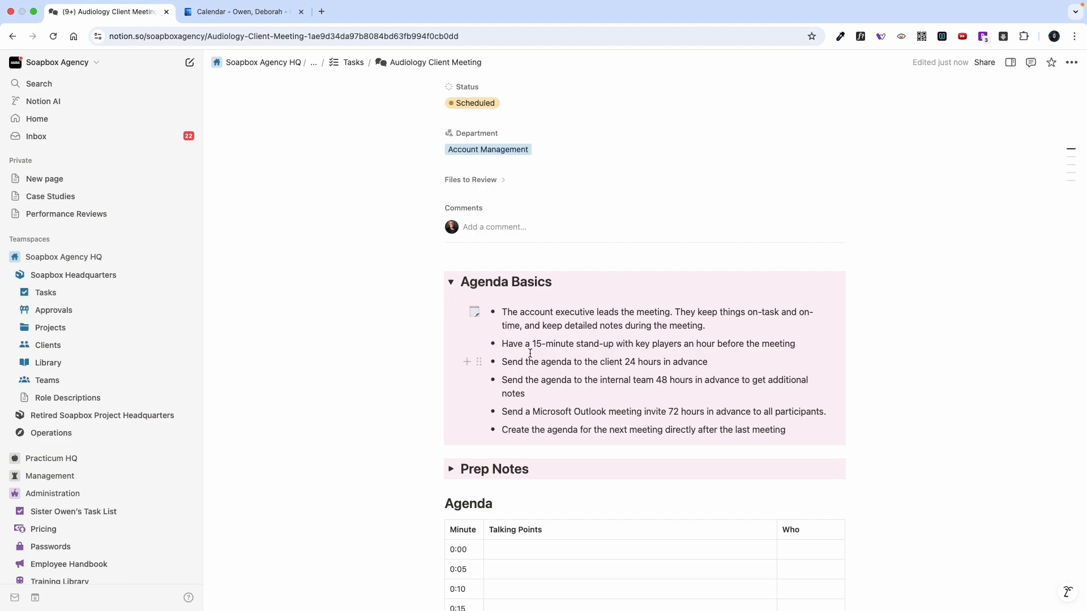
left_click(452, 470)
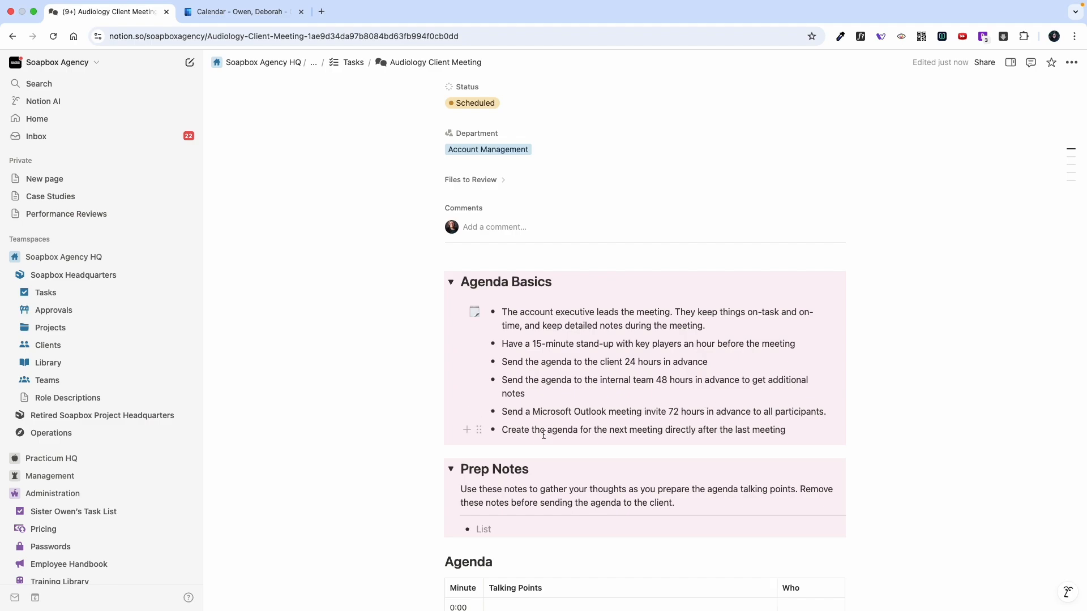
- Review the agenda table and the Agenda Basics guidelines on when to send and create the meeting agenda
scroll(506, 401, "down", 5)
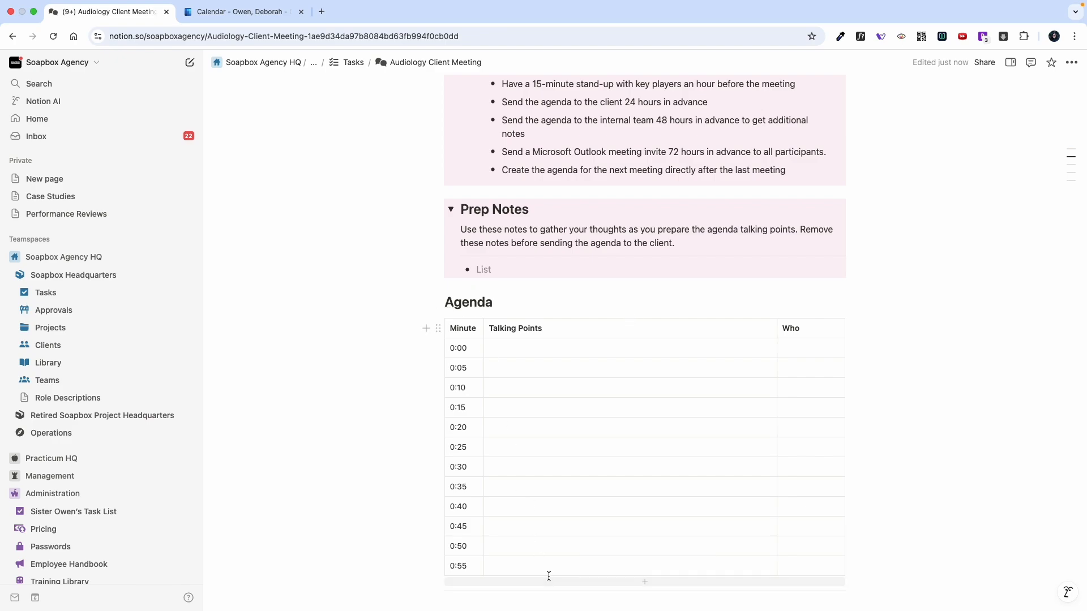
scroll(548, 575, "up", 6)
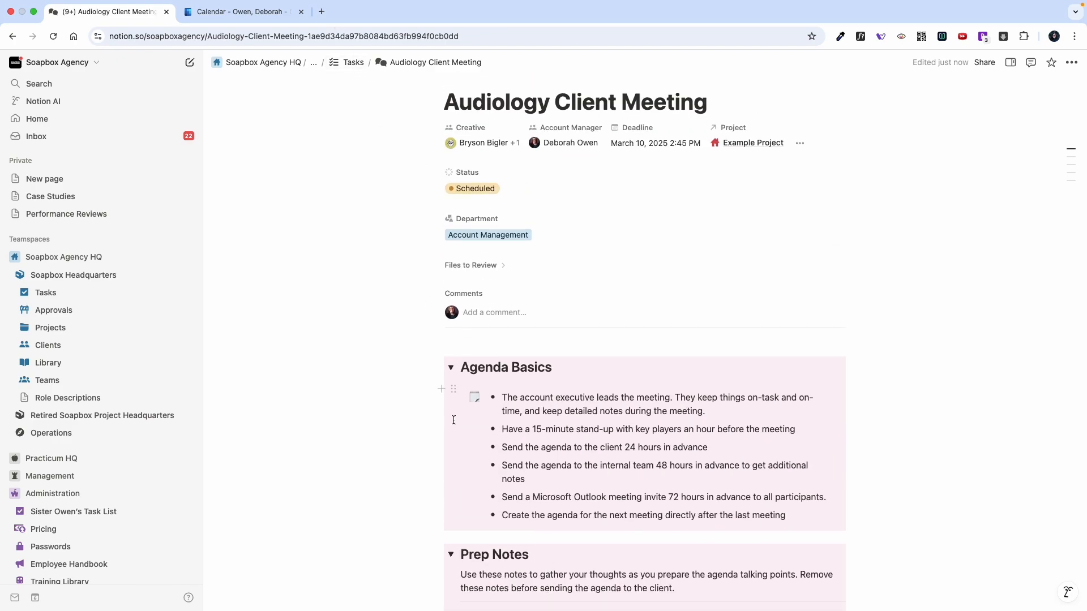
scroll(453, 391, "down", 4)
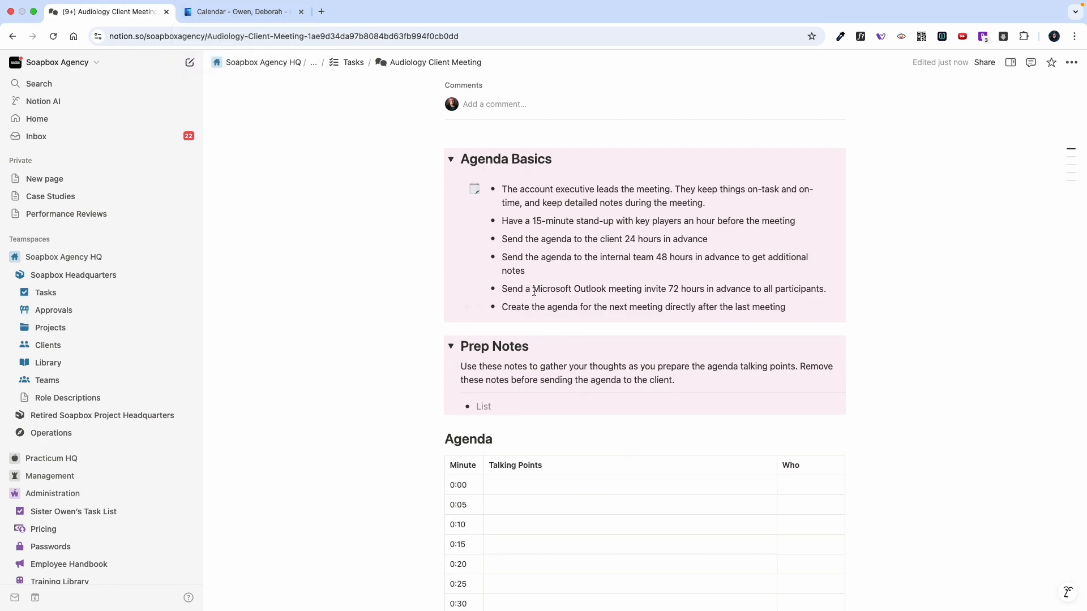
left_click_drag(584, 239, 623, 239)
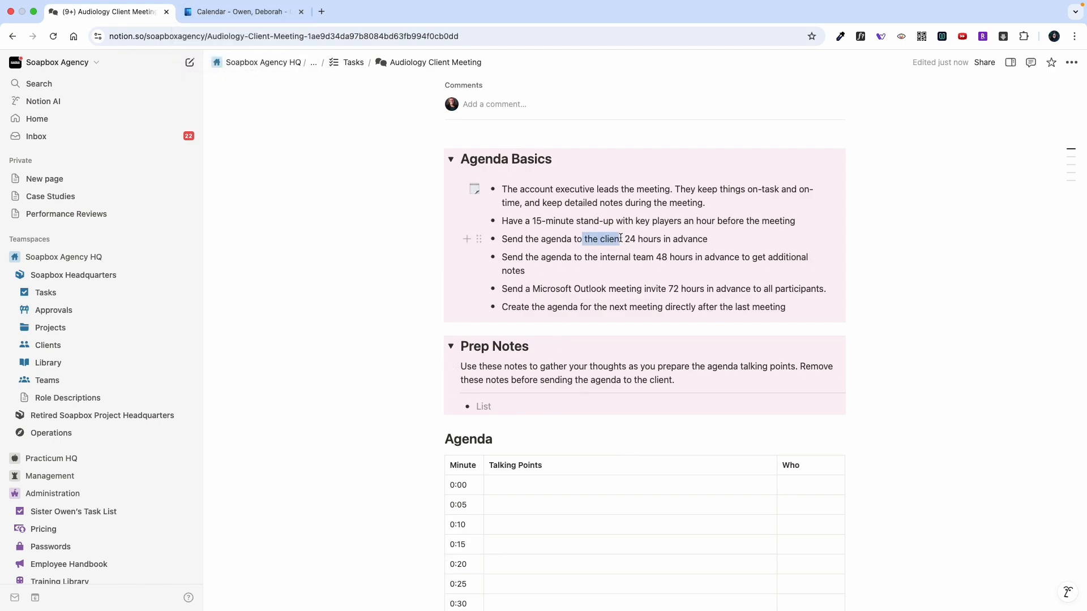
left_click(638, 239)
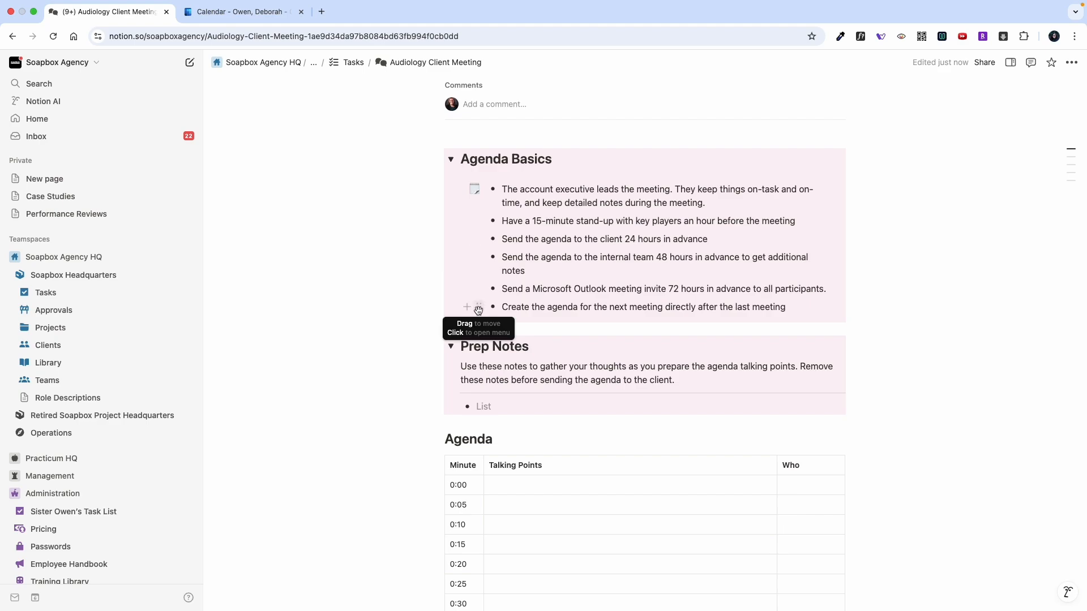
scroll(479, 310, "down", 2)
left_click_drag(501, 264, 707, 264)
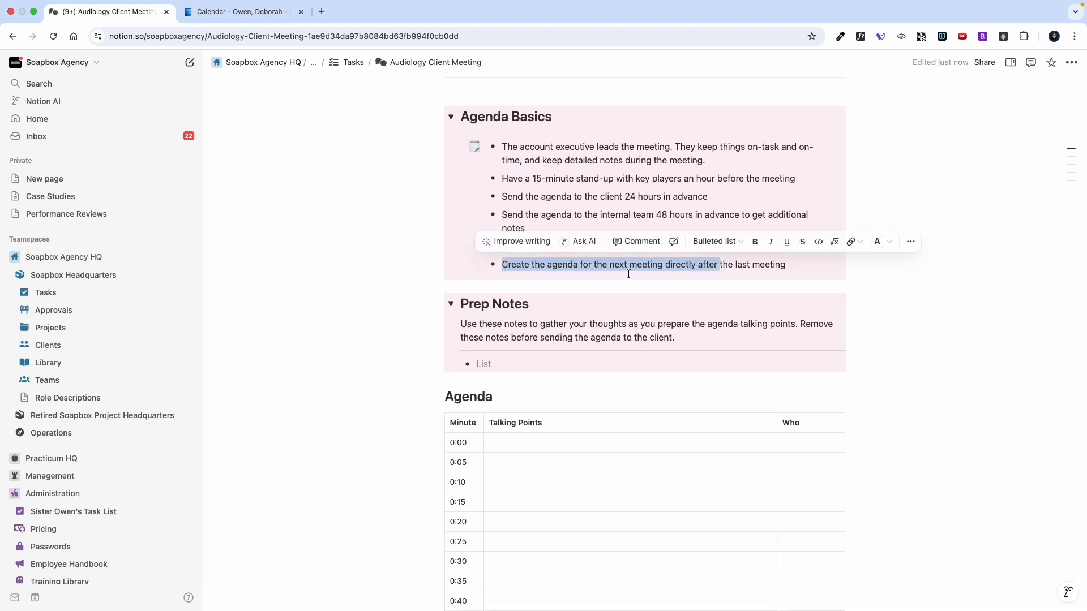
key("Escape")
left_click(555, 265)
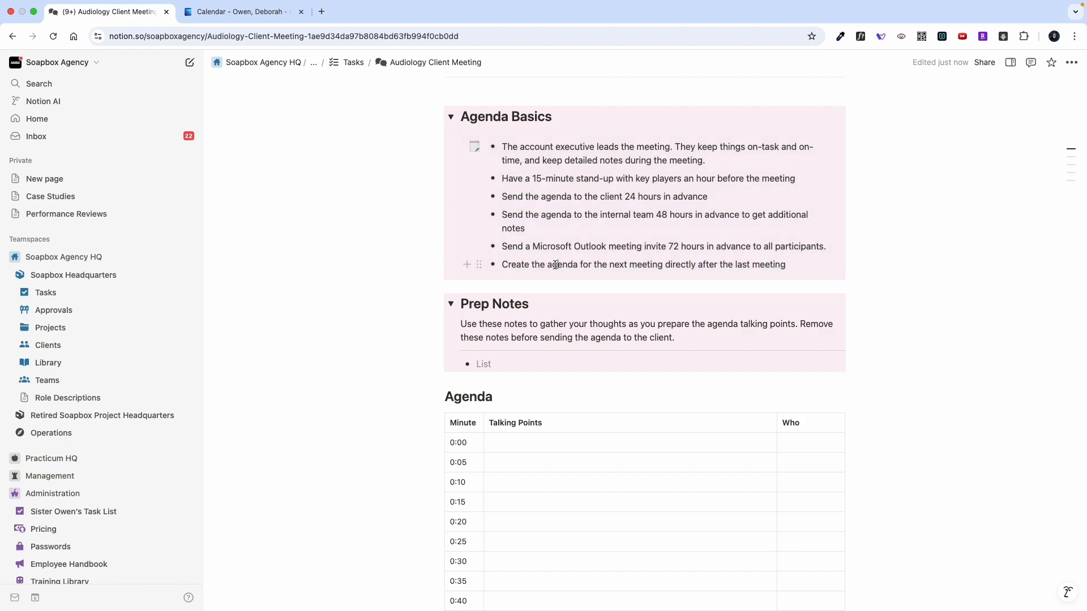
- Add "Look at logo drafts" as the first bullet in the Prep Notes list
left_click(495, 362)
scroll(495, 359, "down", 2)
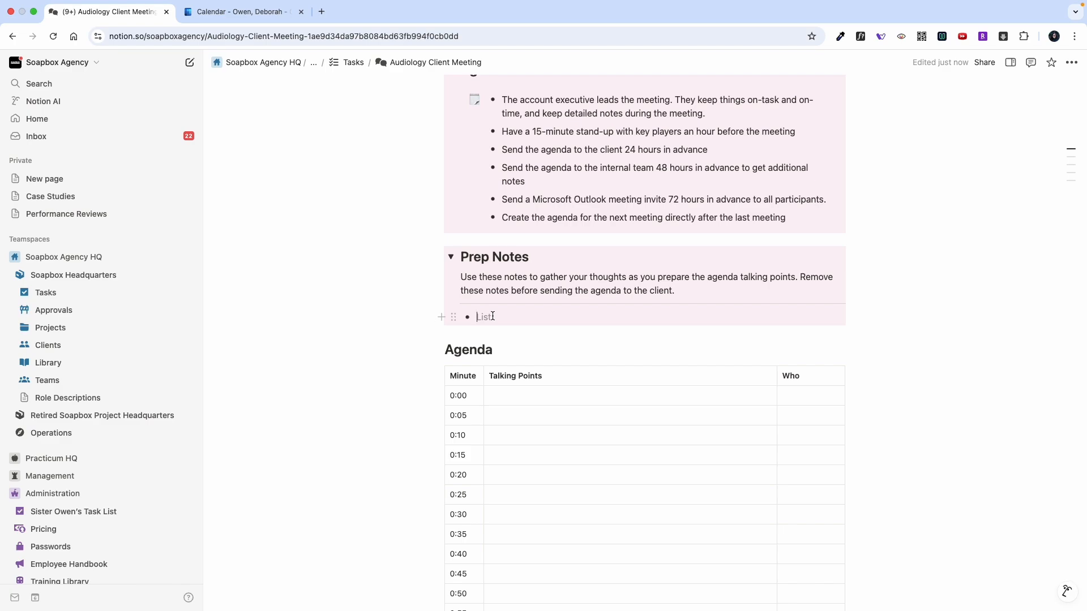
scroll(493, 316, "up", 3)
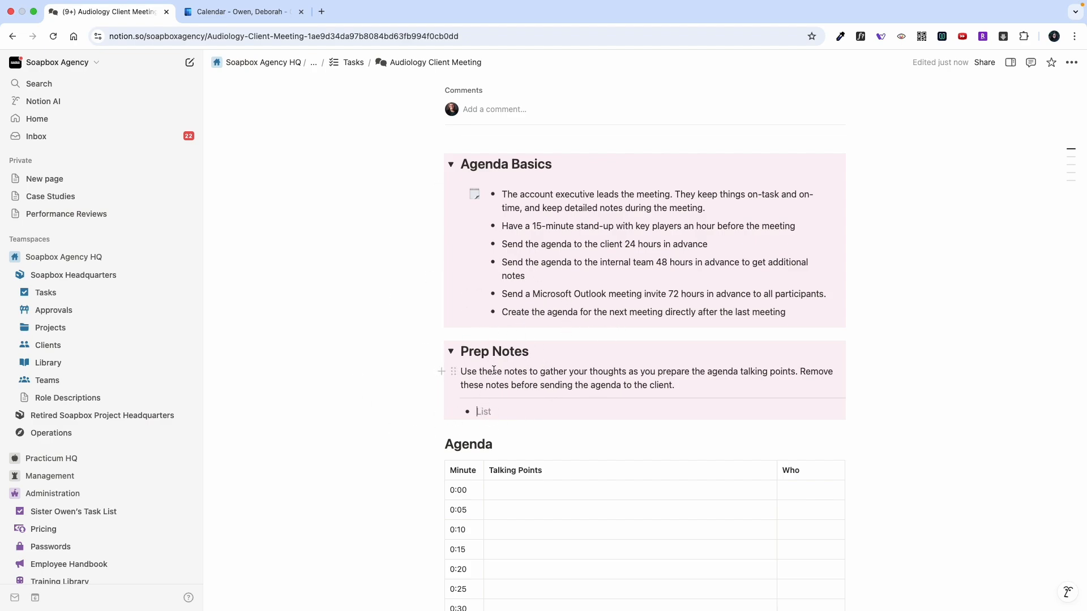
scroll(476, 455, "down", 3)
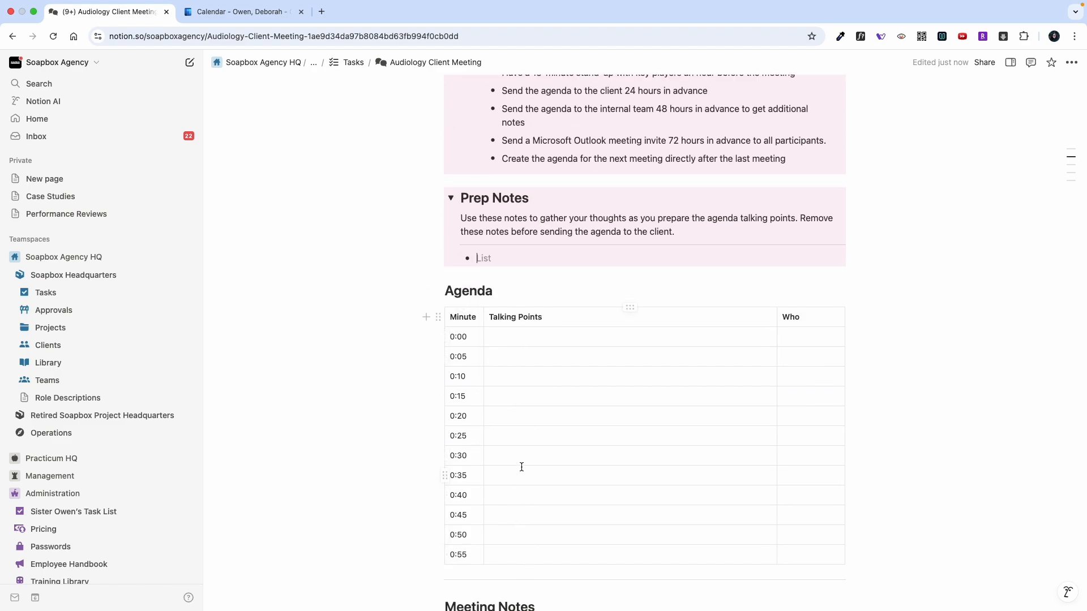
left_click(486, 258)
type("L")
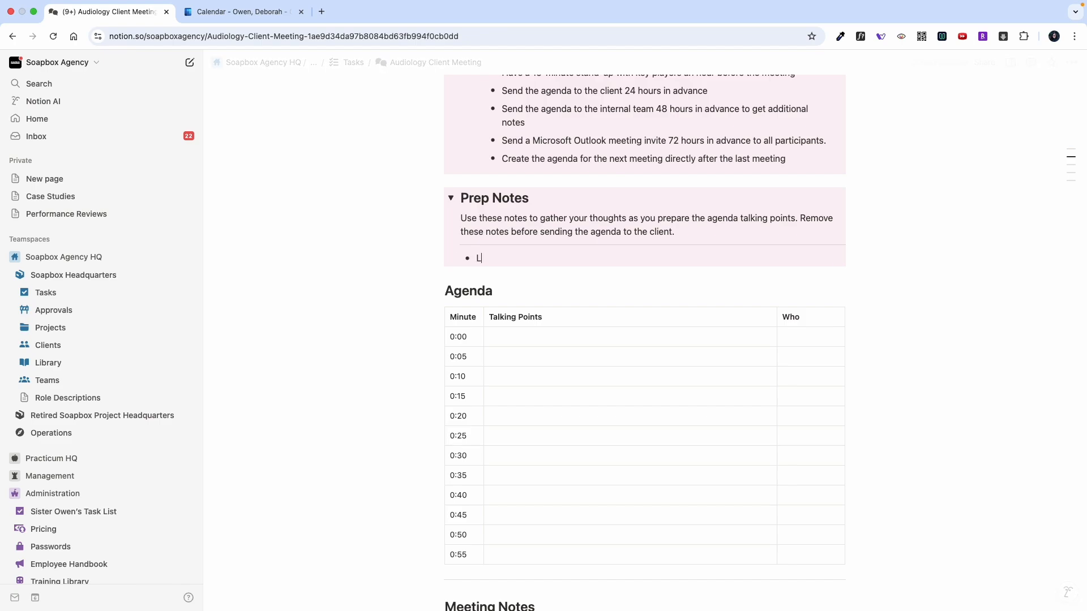
type("ook at logo ")
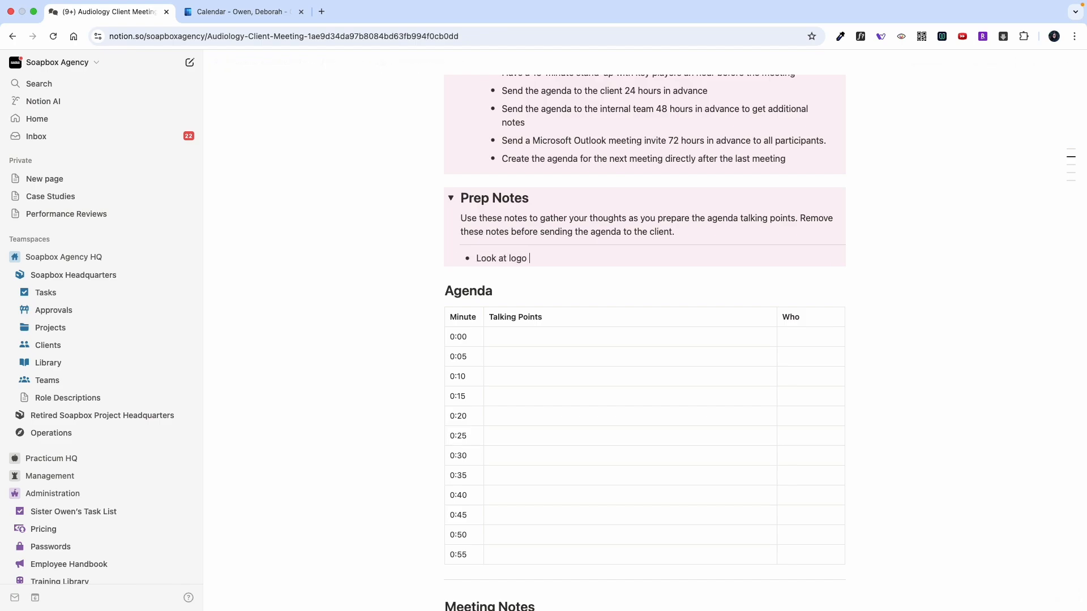
type("drafts")
key("Return")
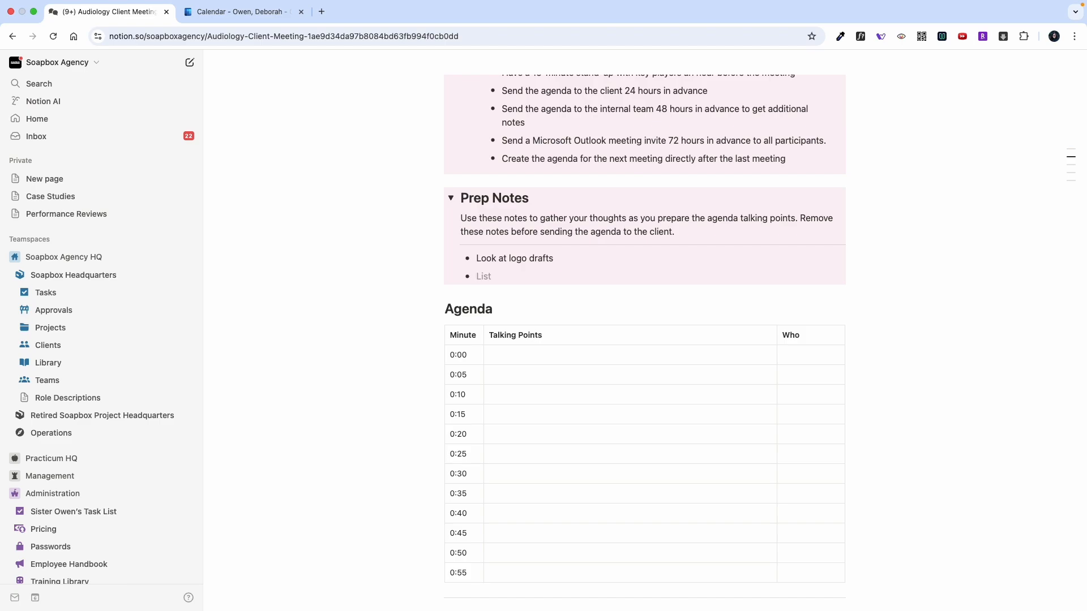
- Add the bullets "Look at website wireframes" and "Ask clarifying questions on brand voice" to the Prep Notes
type("Look at")
type("website wireframes")
key("Return")
type("Ask ")
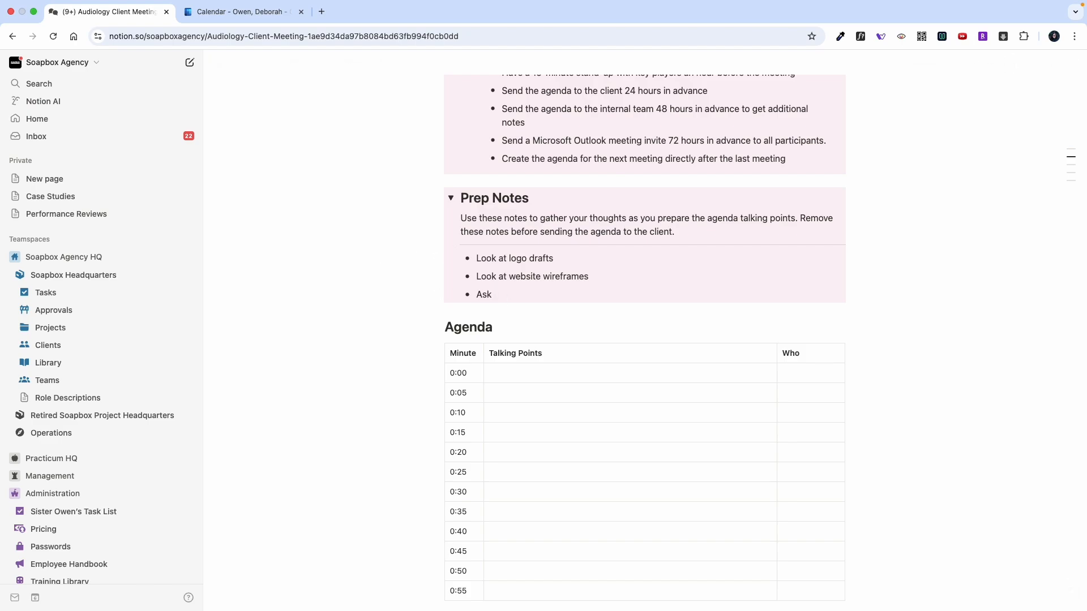
type("clarifying questions on brand voice")
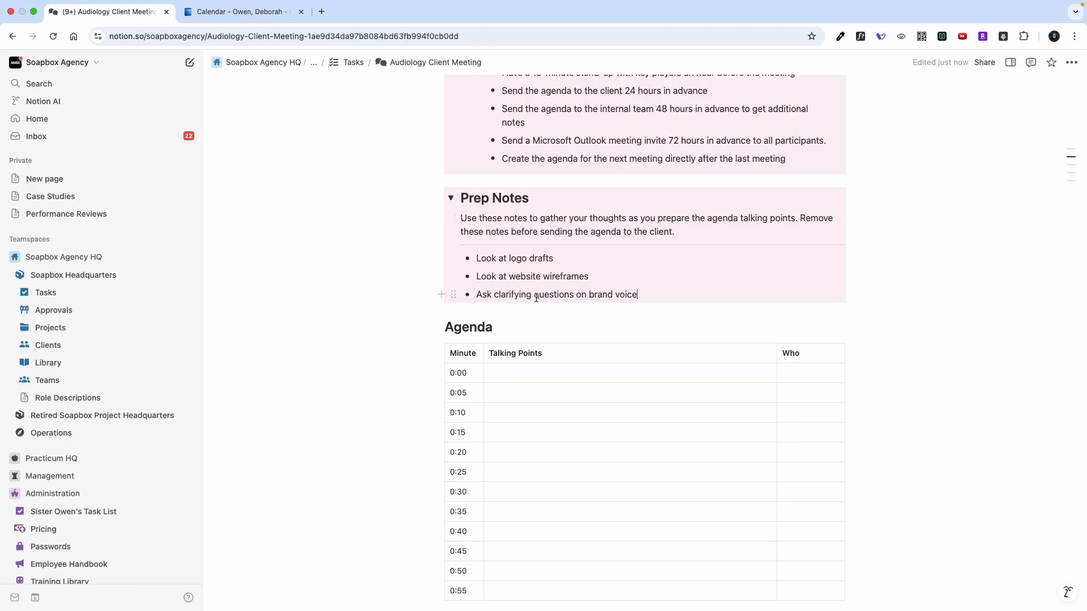
- Enter "Welcome/recap/introductions" as the talking point for minute 0:00 in the Agenda table
scroll(536, 298, "down", 2)
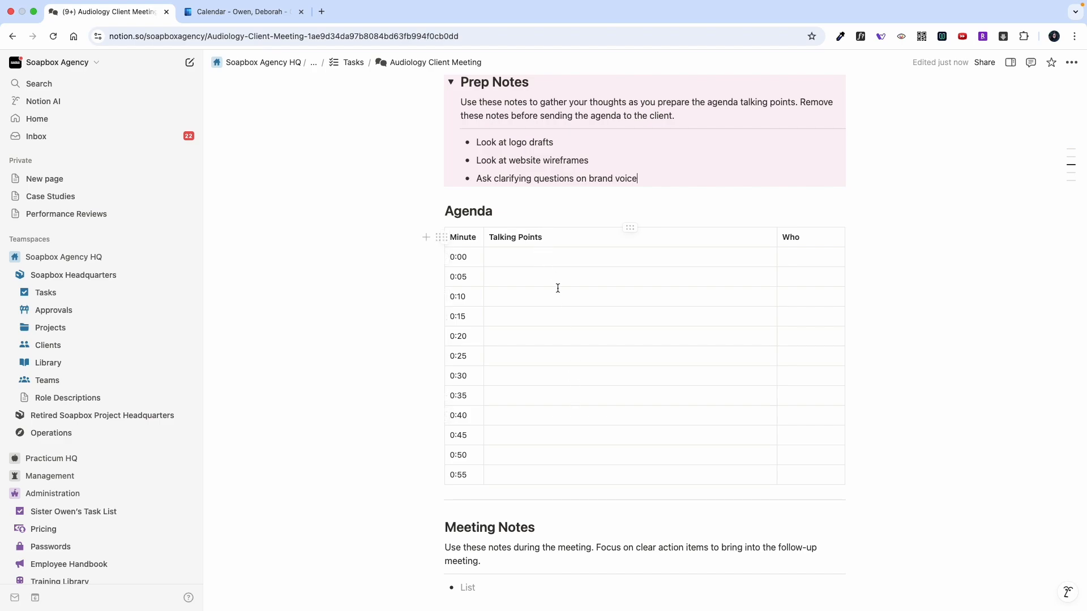
left_click(517, 255)
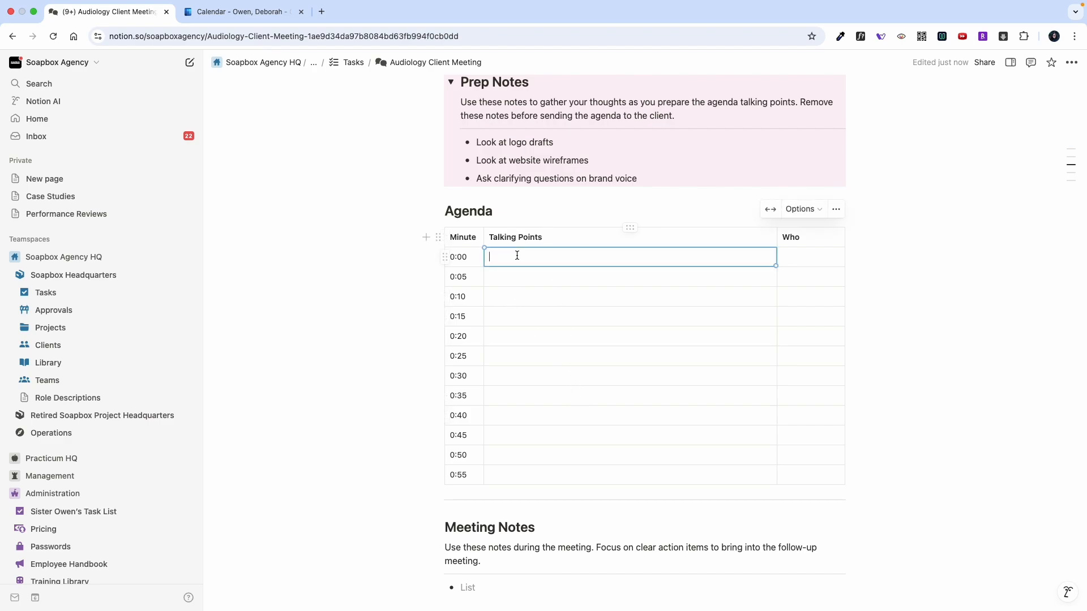
type("Welcome/r")
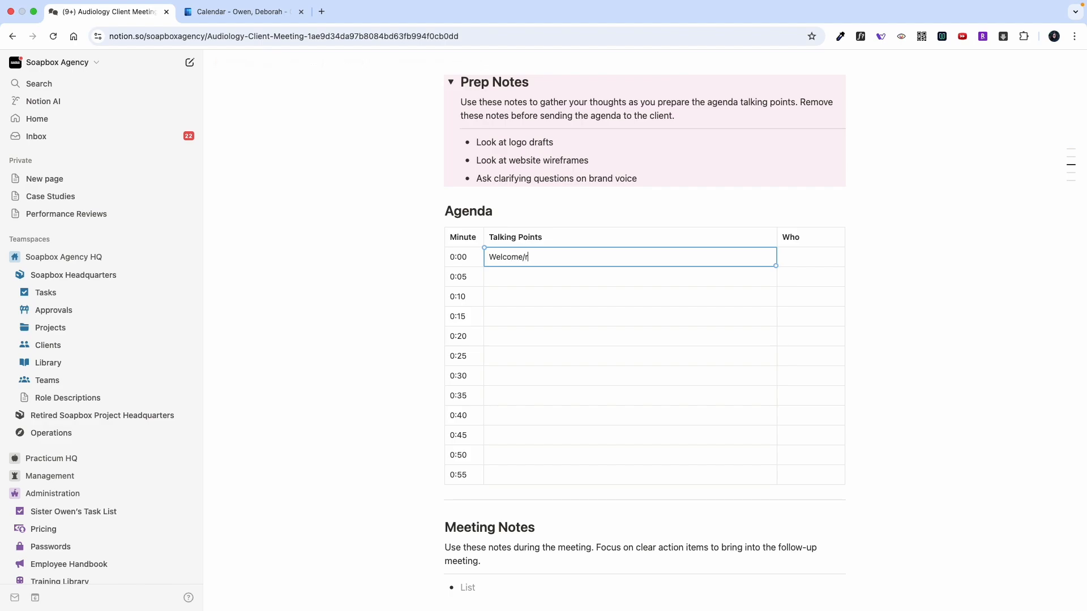
type("ec")
type("ap/introductions")
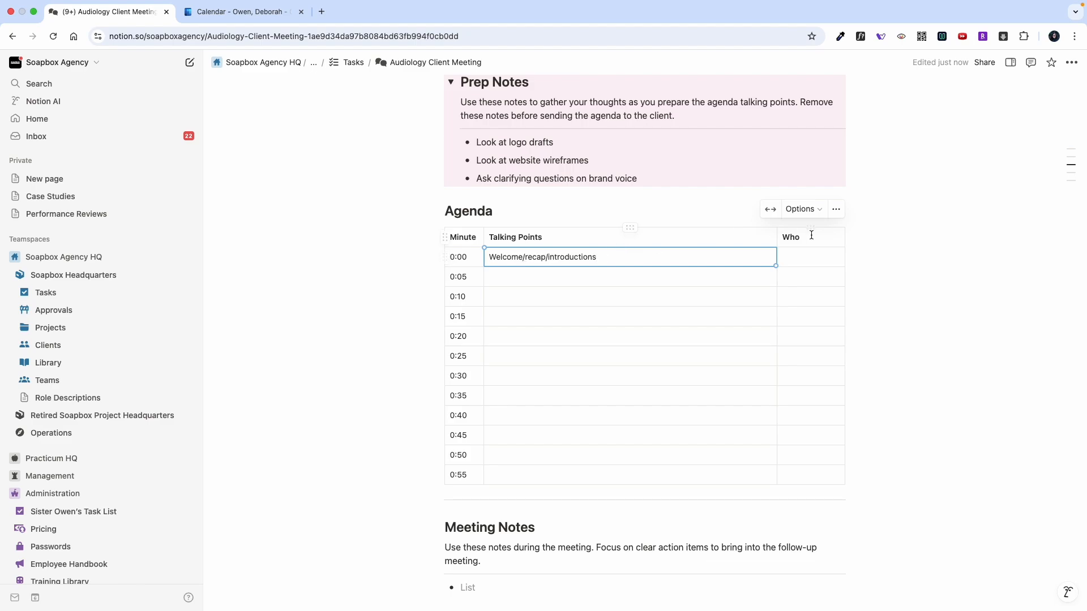
- Mention your own account in the Who cell for minute 0:00 and narrow the Talking Points column so the name fits on one line
left_click(792, 260)
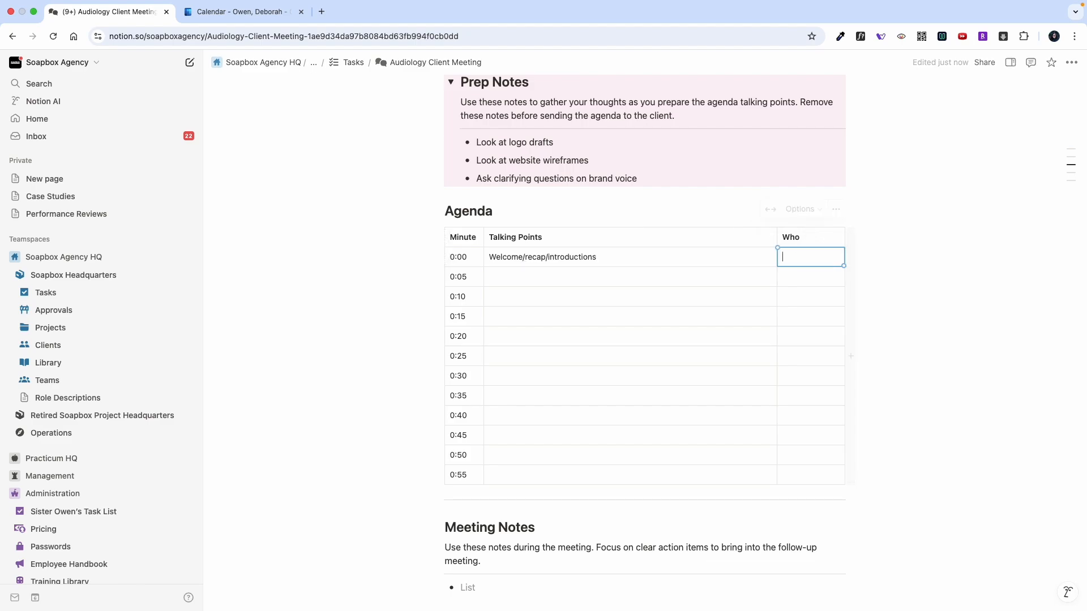
type("@")
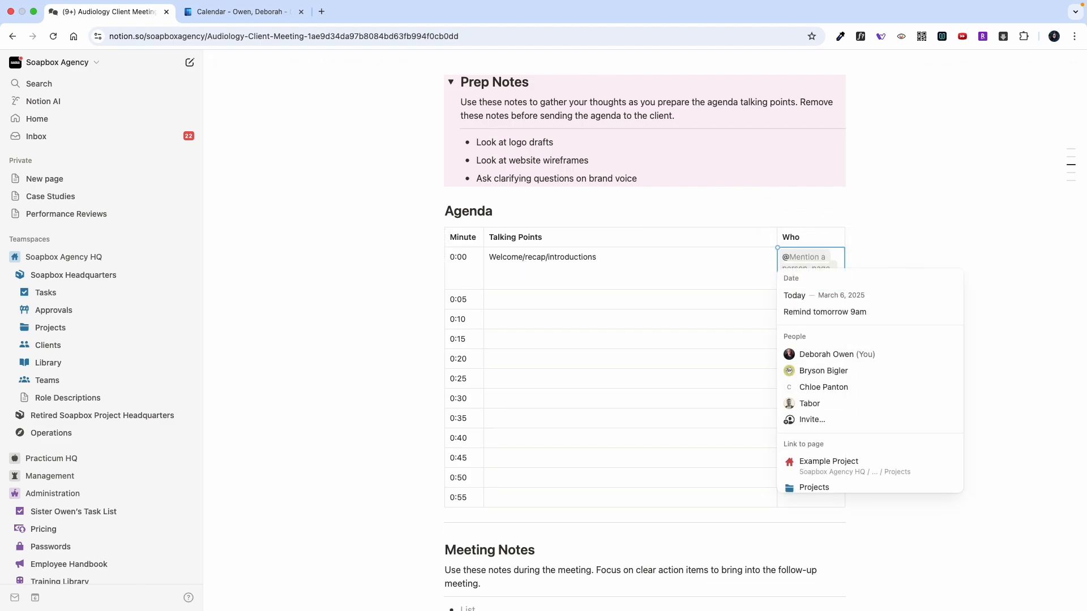
left_click(817, 355)
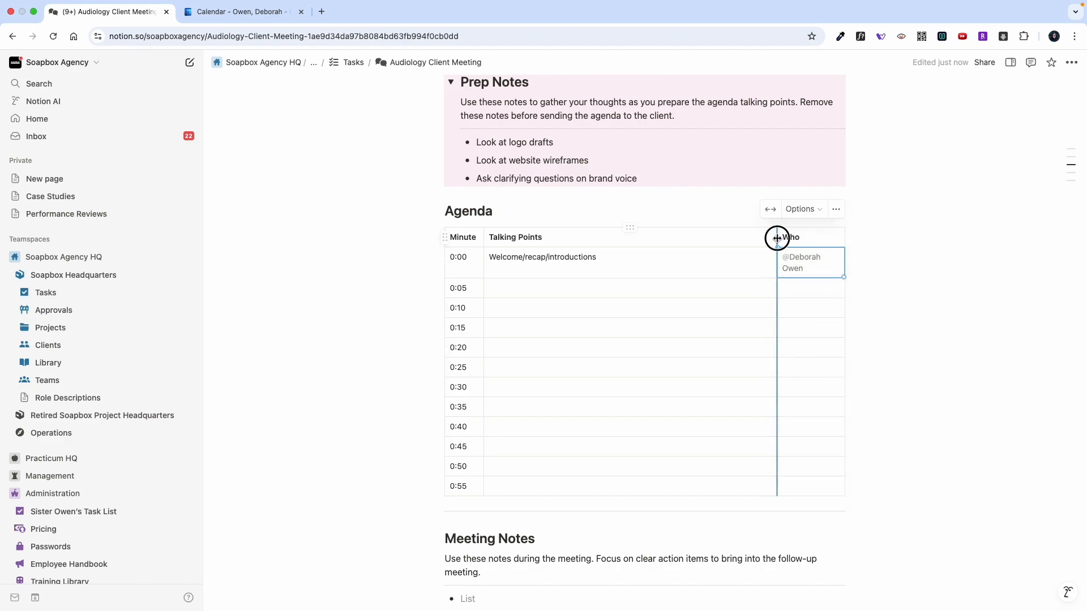
left_click_drag(777, 238, 743, 238)
- Enter the talking points "Follow up questions on brand voice" at 0:05 and "Logo review" at 0:10
left_click(572, 274)
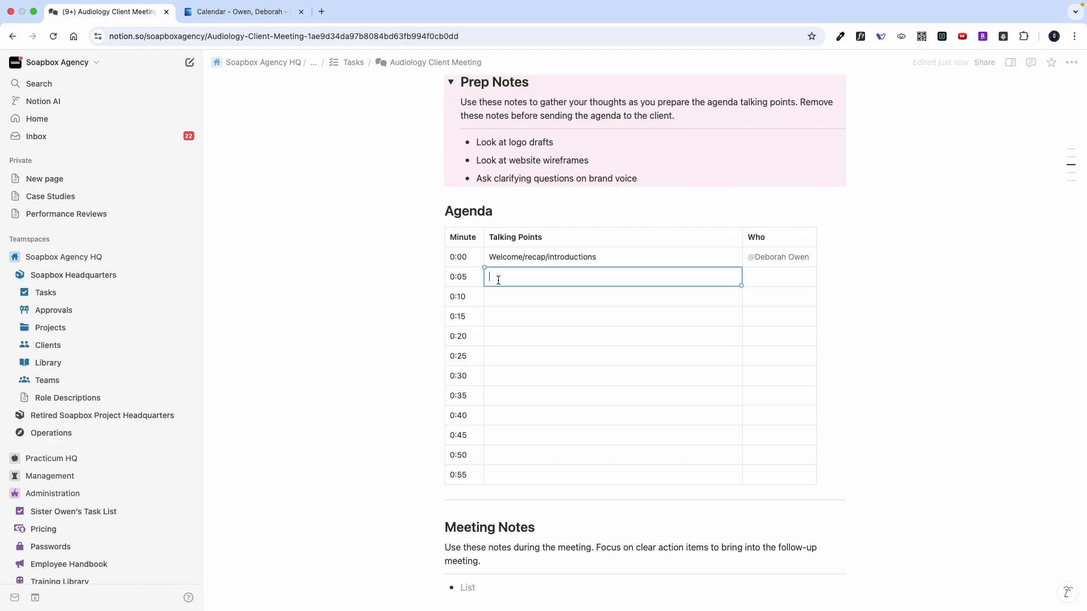
type("Follow")
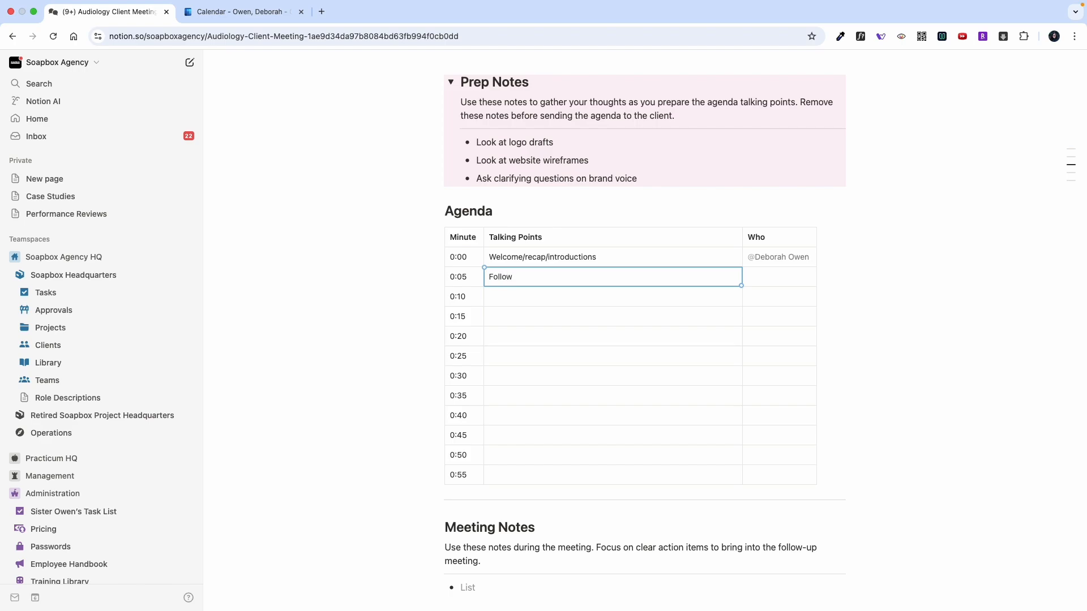
type(" up questions on brand voice")
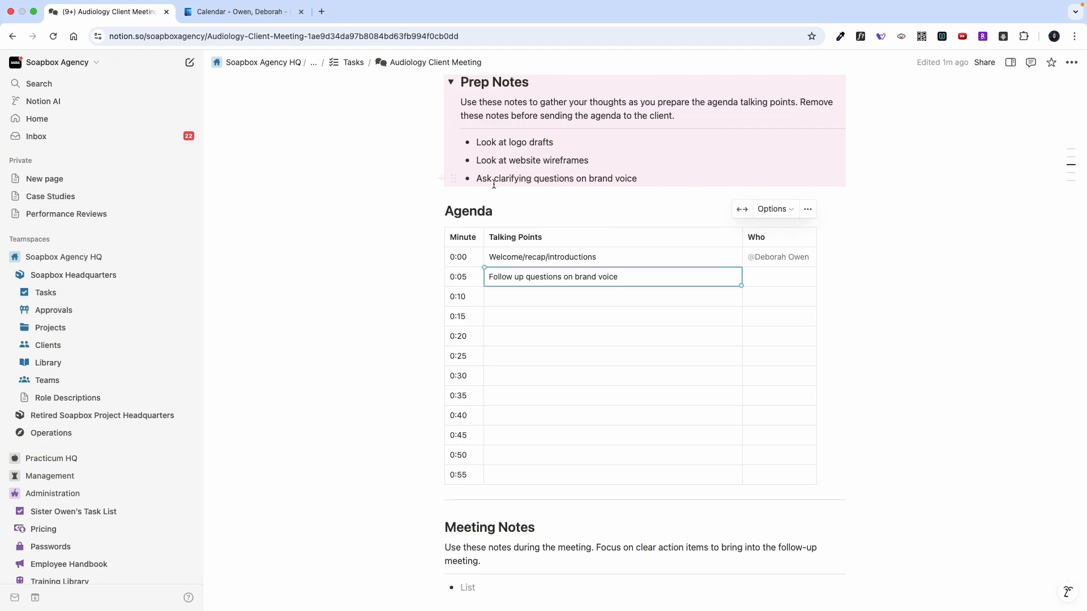
left_click(511, 298)
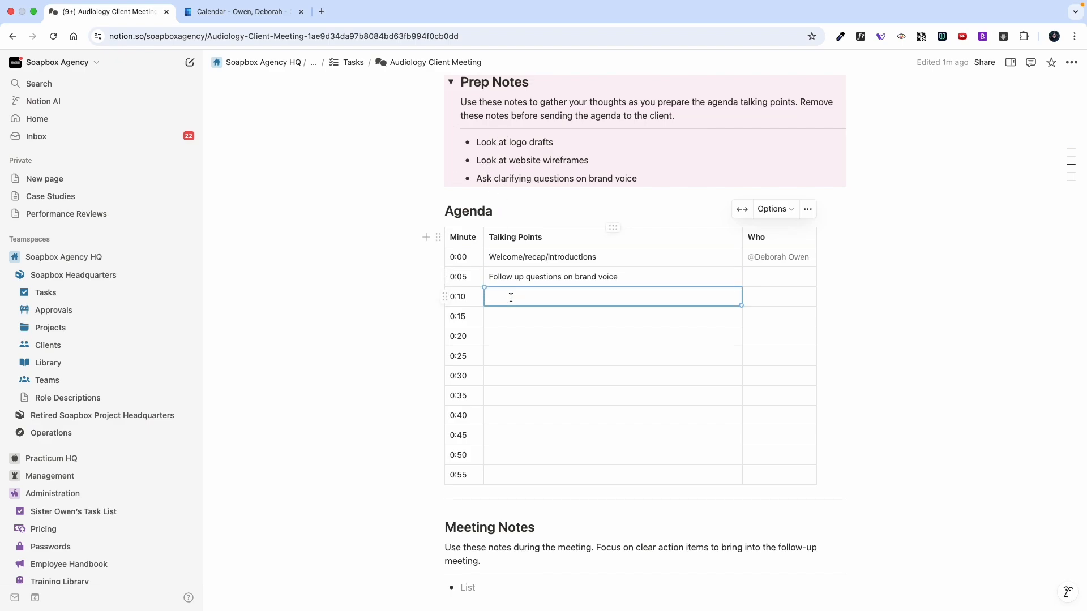
type("Logo reveiw")
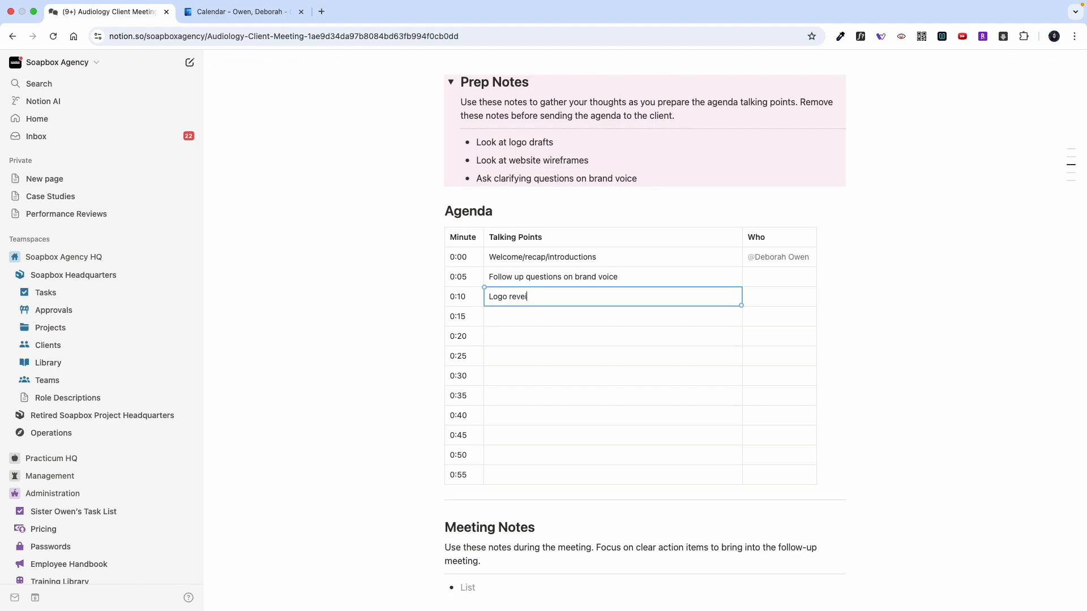
key("BackSpace")
key("BackSpace")
key("BackSpace")
type("iew")
- Fill in the talking points "Website review" at 0:15, "Final questions" at 0:20 and "Action items" at 0:25
left_click(525, 312)
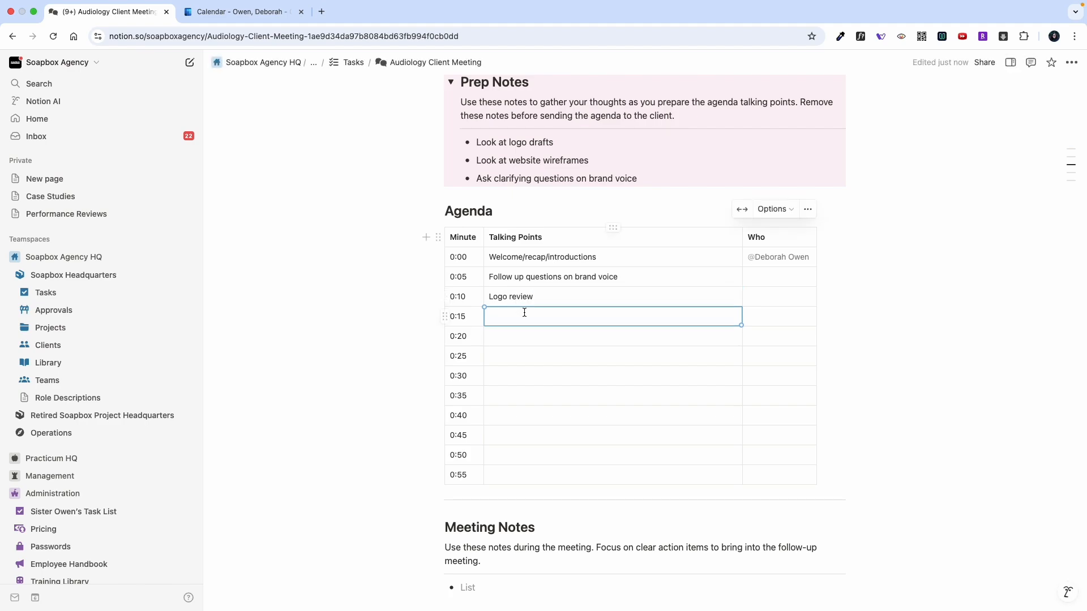
type("Website")
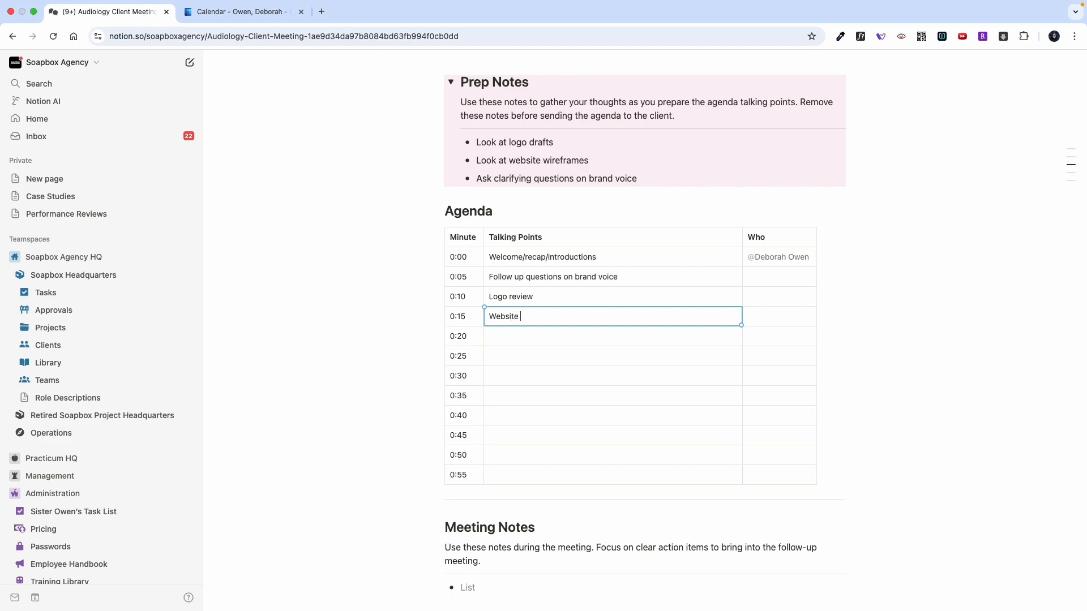
type(" review")
key("Return")
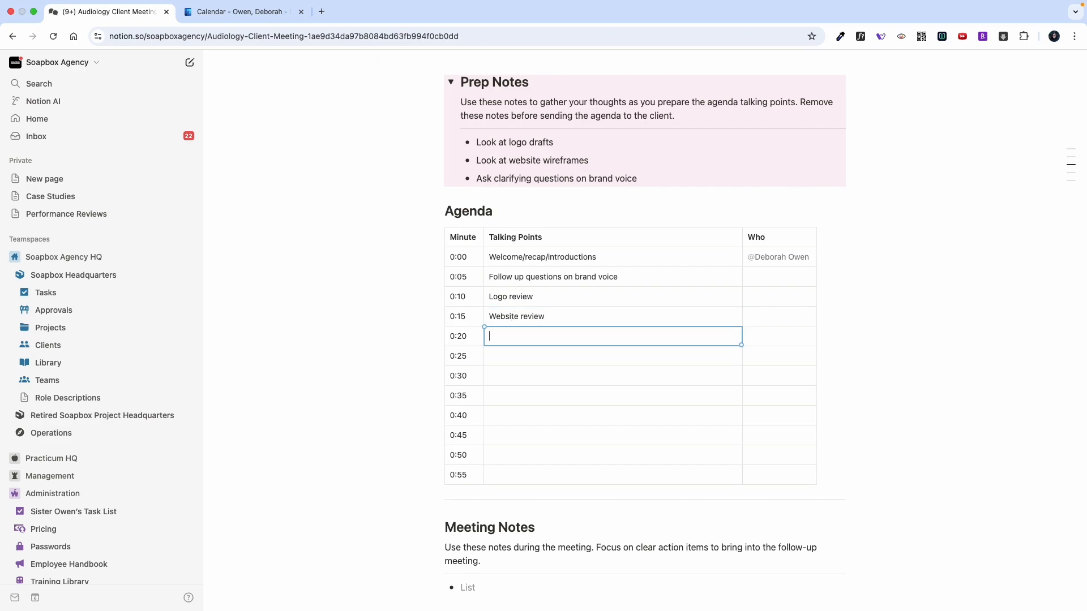
type("Final questions")
key("Return")
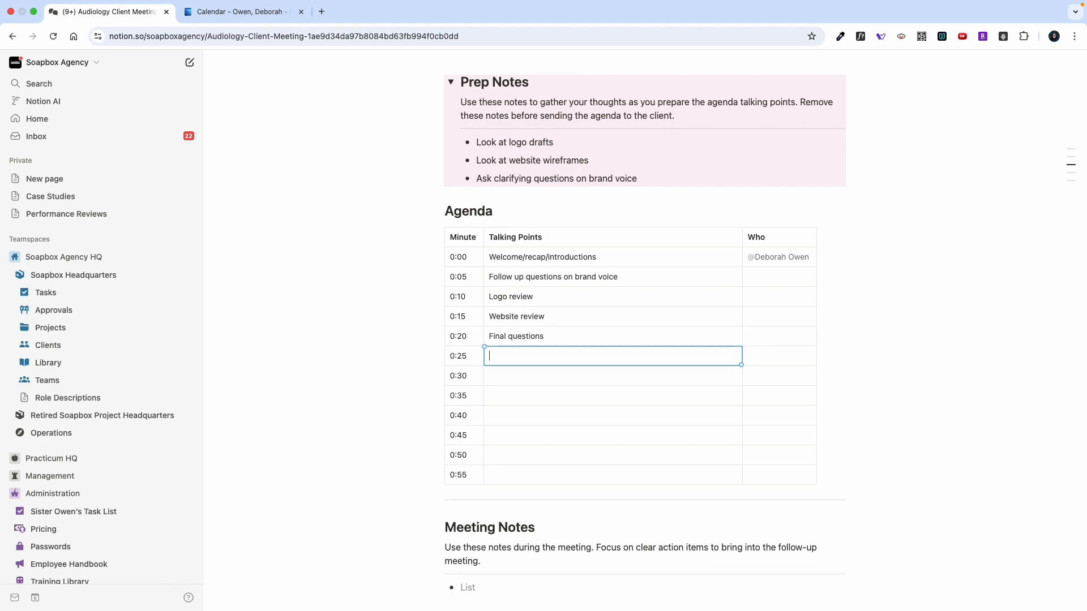
type("Action items")
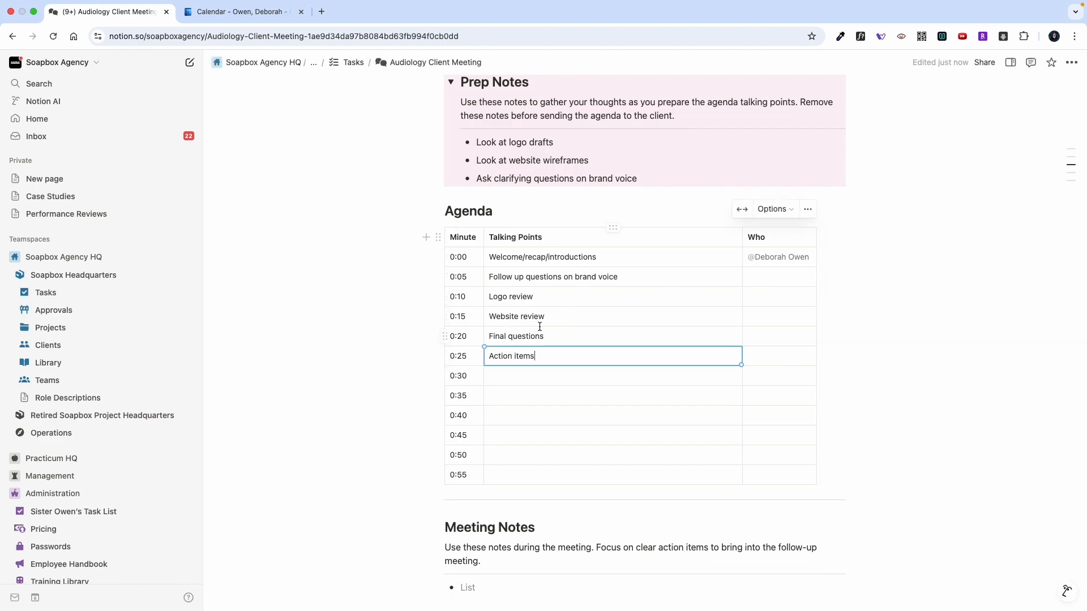
- Move the brand voice questions row below Website review and clear the minute values from 0:30 through 0:55
mouse_move(445, 337)
left_mouse_down()
mouse_move(446, 297)
mouse_move(445, 335)
left_mouse_up()
left_click(441, 277)
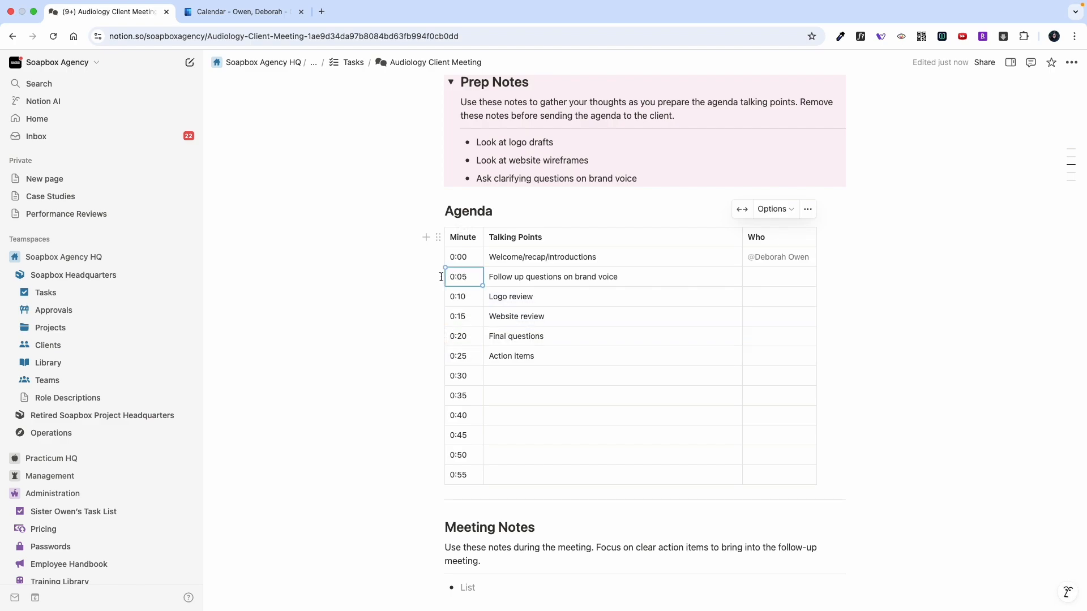
left_click_drag(445, 277, 445, 319)
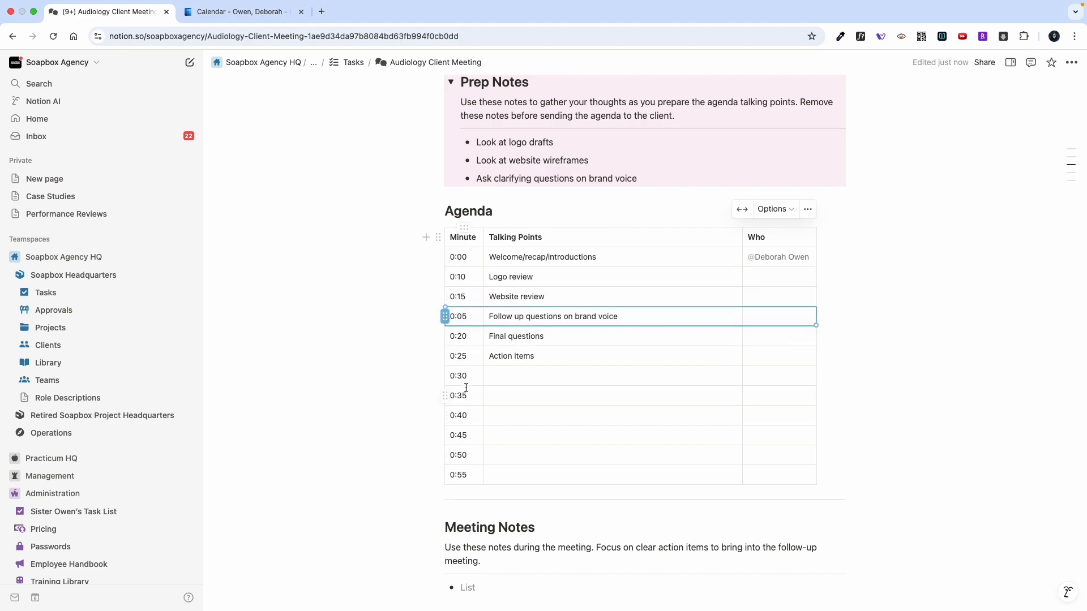
left_click_drag(759, 476, 455, 378)
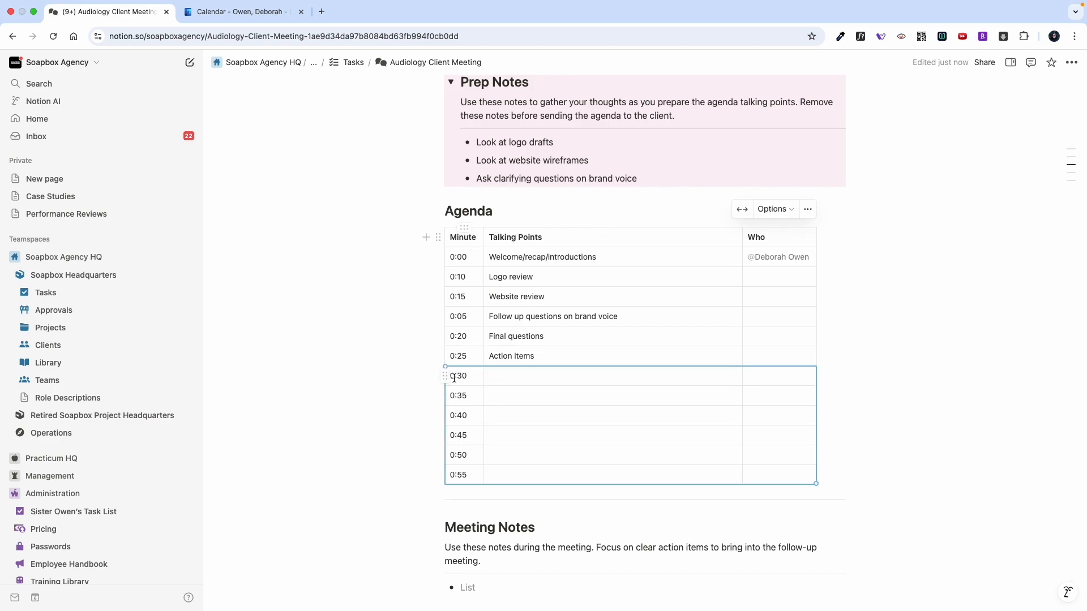
key("BackSpace")
- Change the start minute of Website review to 0:25 and of the brand voice follow-up questions to 0:40
left_click(468, 279)
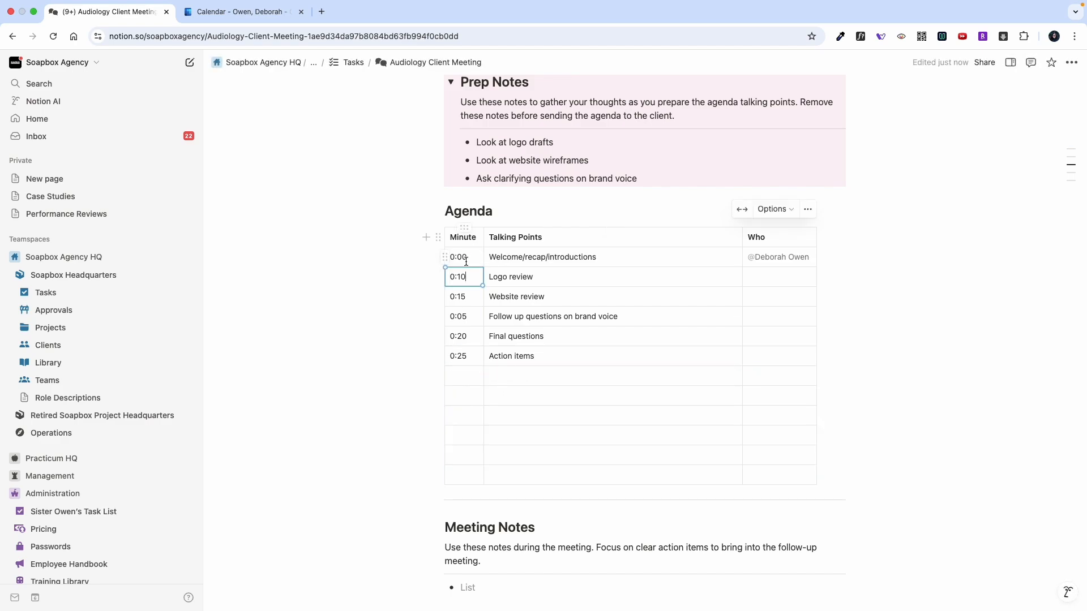
left_click(464, 296)
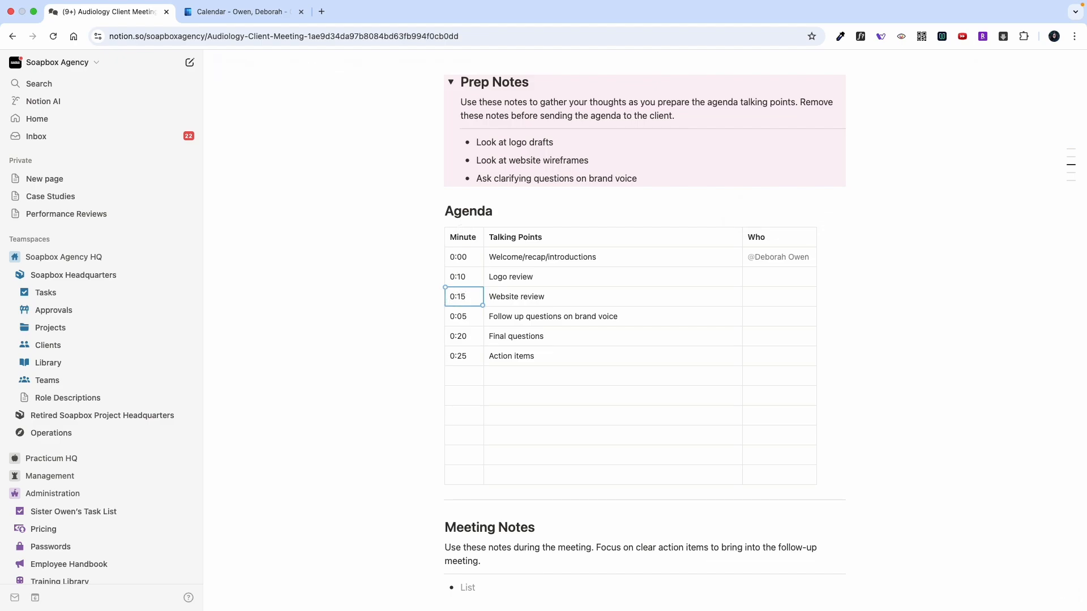
key("BackSpace")
type("2")
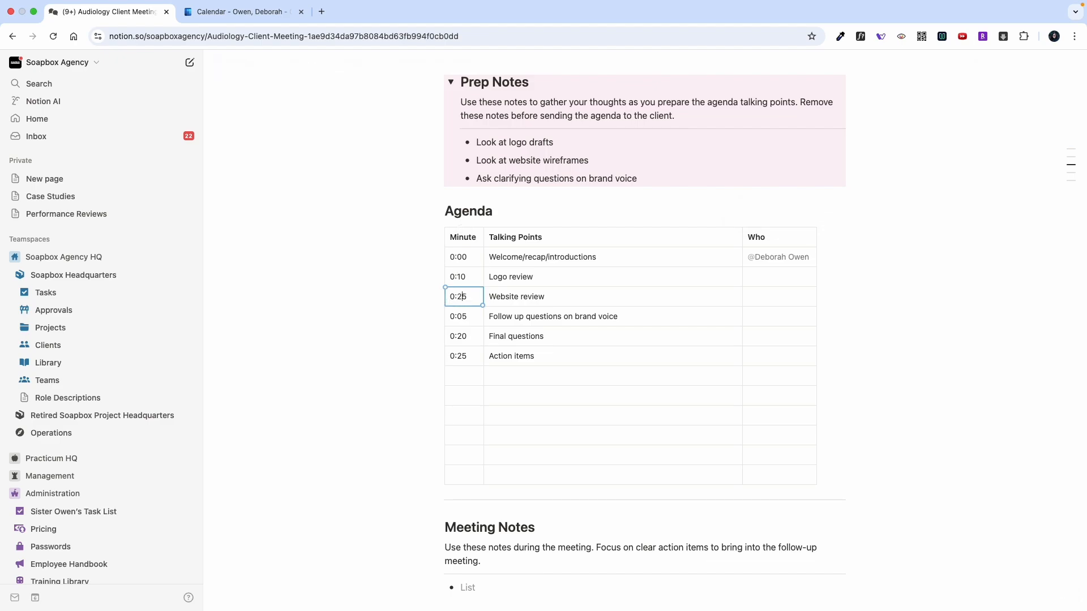
left_click(467, 316)
key("BackSpace")
key("BackSpace")
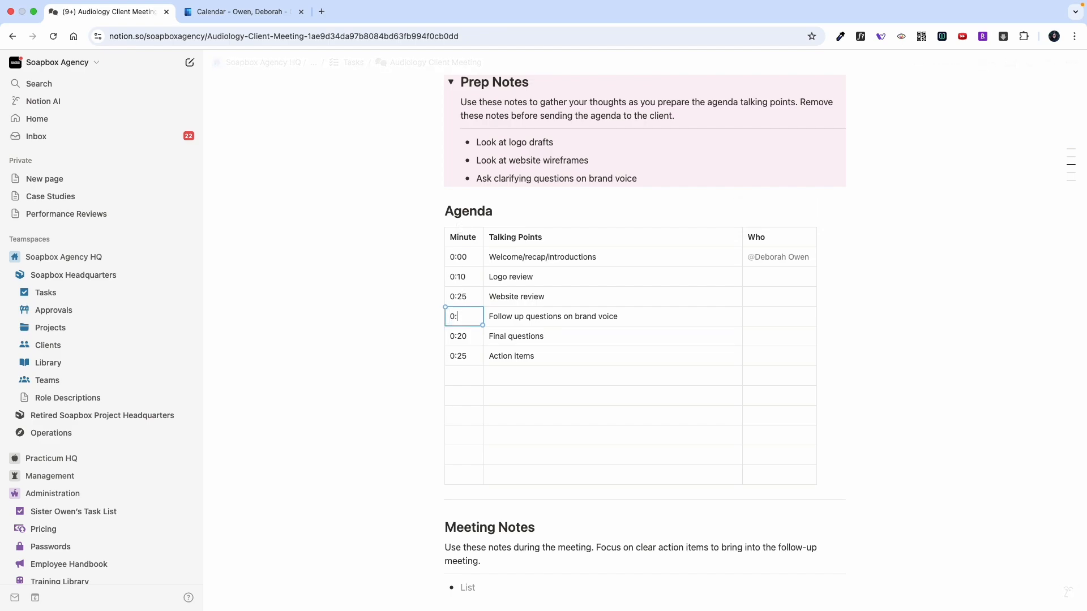
type("49")
type("0")
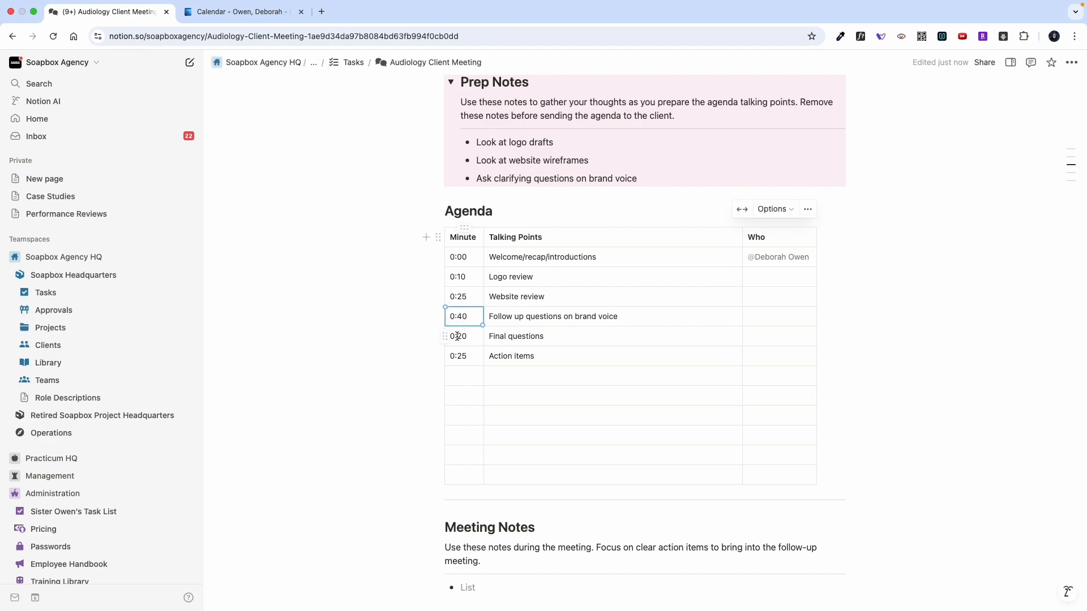
- Change the start minute of Final questions to 0:50 and of Action items to 0:55
left_click(467, 336)
key("BackSpace")
key("BackSpace")
type("50")
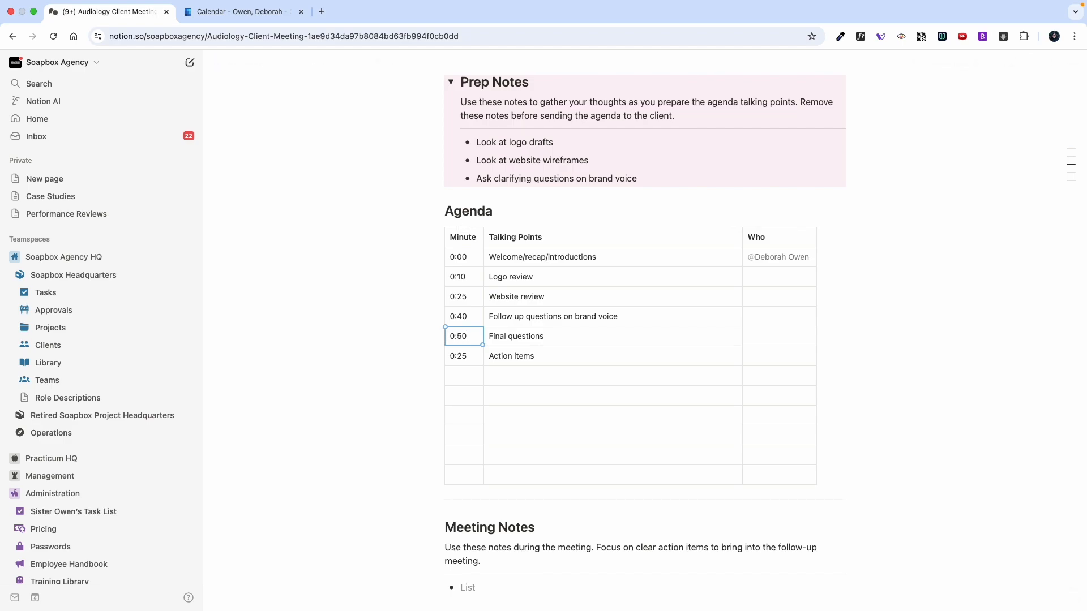
left_click(466, 356)
key("BackSpace")
key("BackSpace")
type("55")
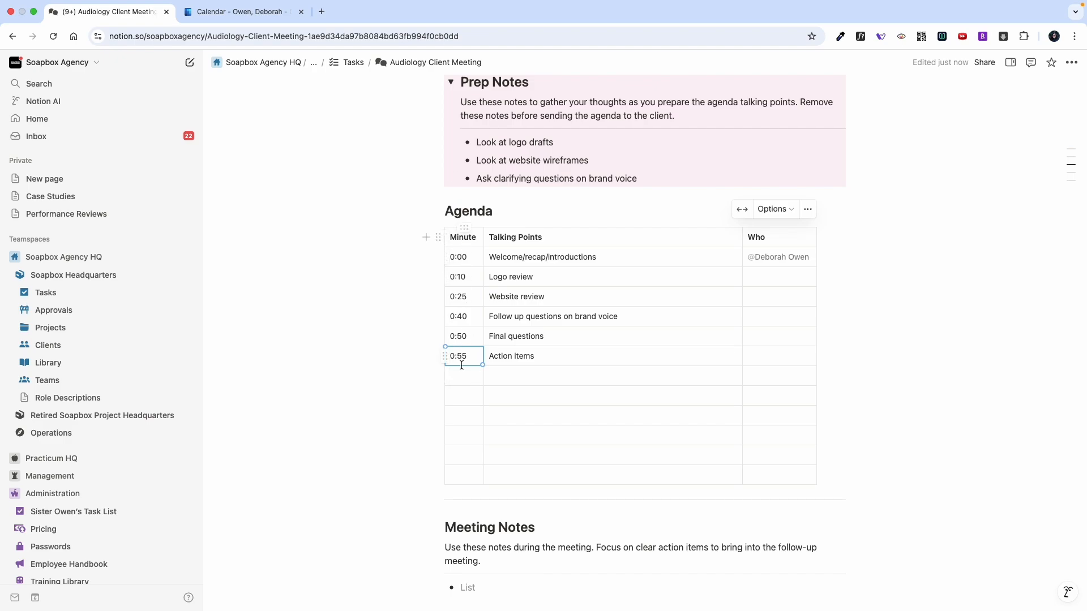
- Set the agenda start times to 2:45 for Welcome/recap/introductions and 2:55 for Logo review, matching the meeting's deadline time
left_click(454, 276)
scroll(507, 266, "up", 10)
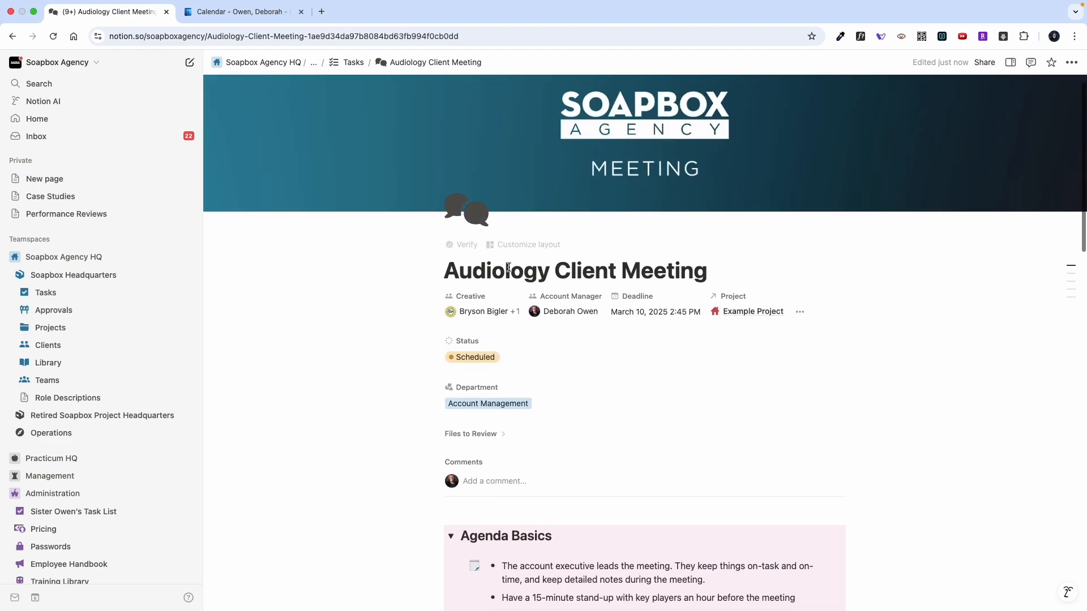
scroll(663, 334, "down", 10)
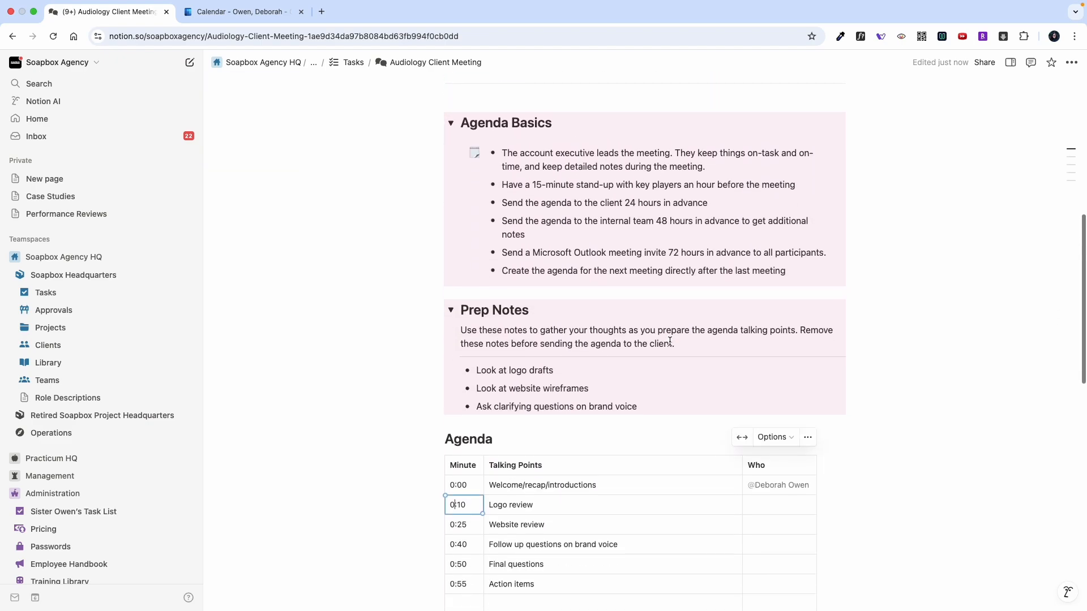
double_click(461, 306)
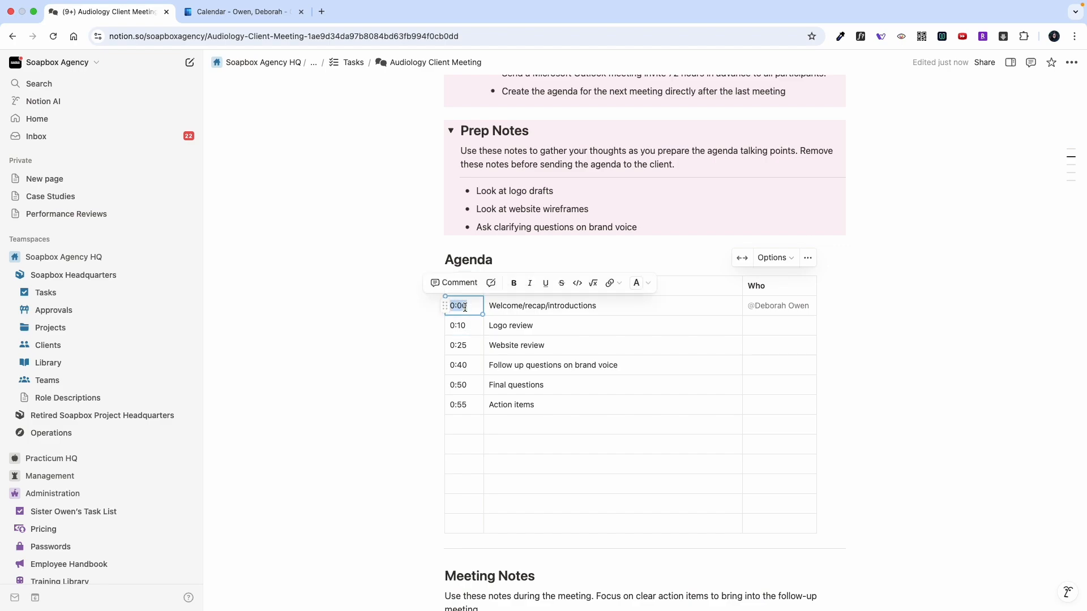
type("2:40")
double_click(459, 325)
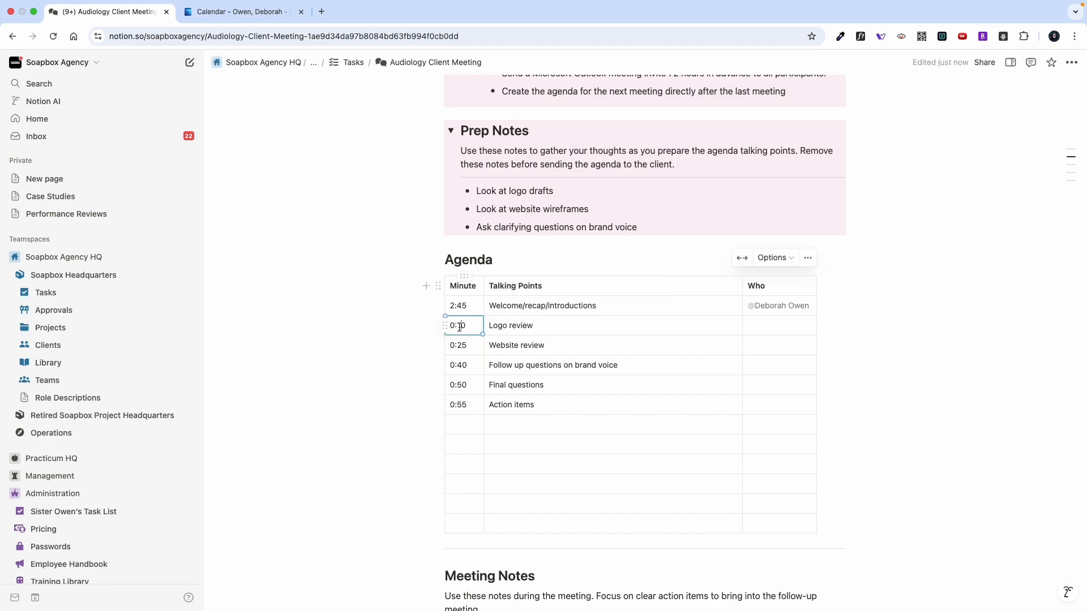
type("2:55")
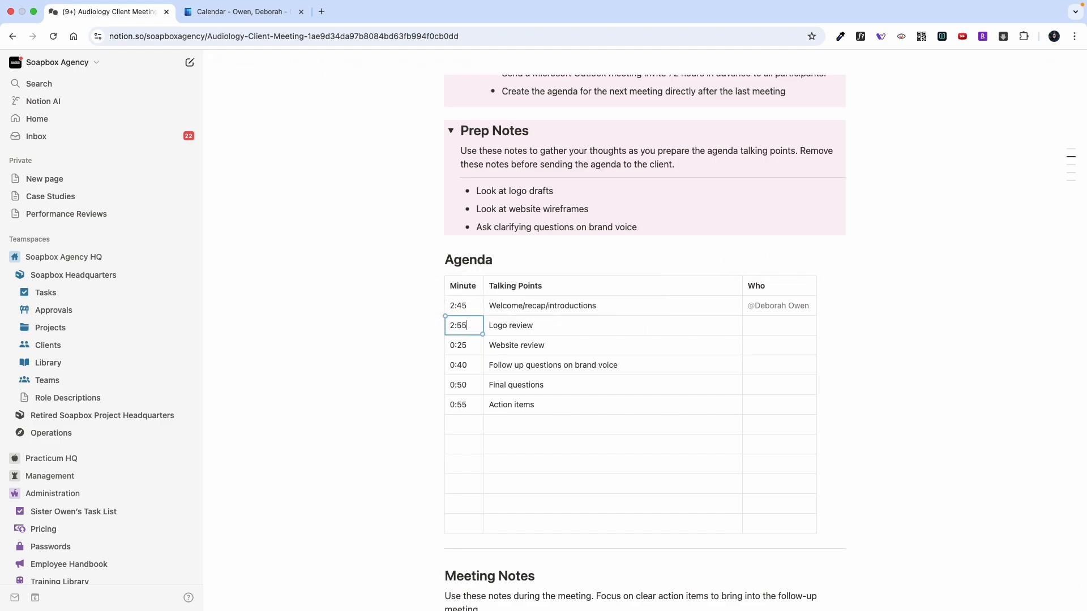
- Try mentioning the assigned creative in the Who cell of the Logo review row, and clear the mention
left_click(787, 331)
type("@bryson")
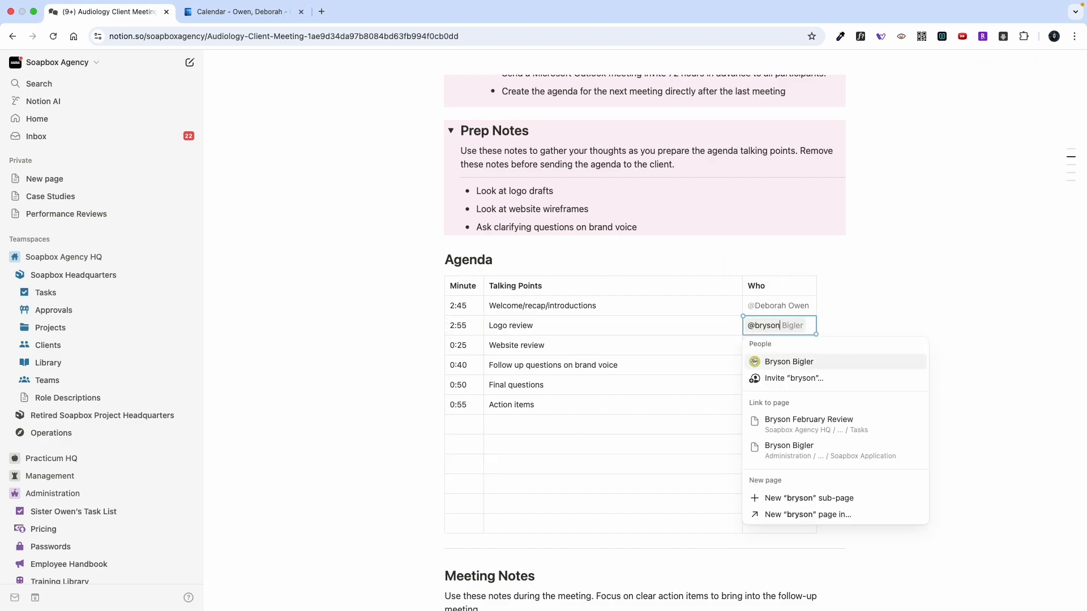
key("Return")
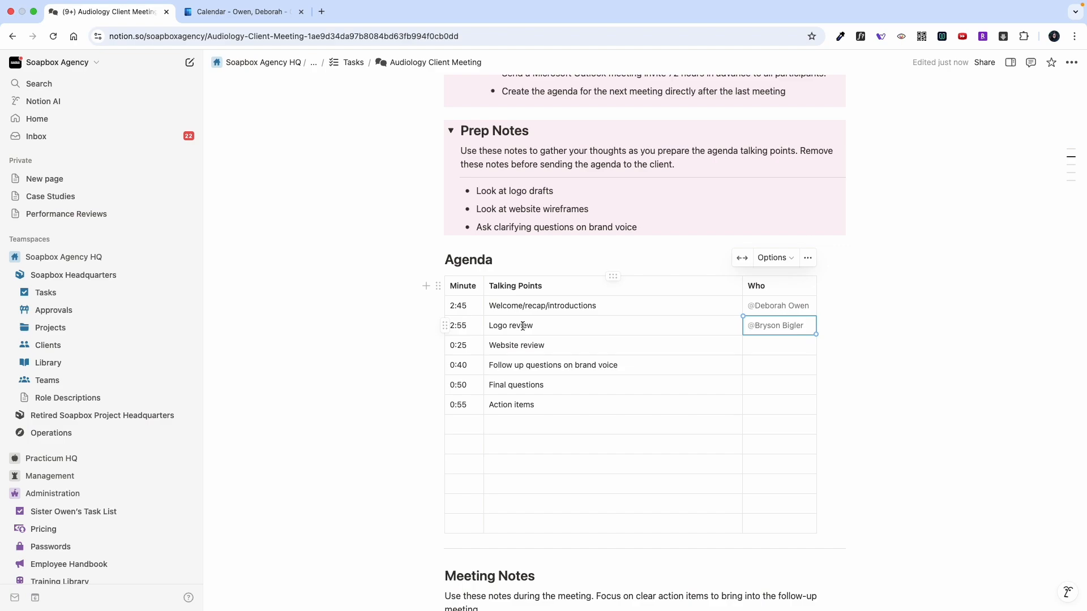
type("@bry")
key("BackSpace")
key("BackSpace")
key("BackSpace")
key("BackSpace")
- Review the Meeting Notes list and the Action Items table below the agenda, along with the page's upper sections
scroll(573, 408, "down", 7)
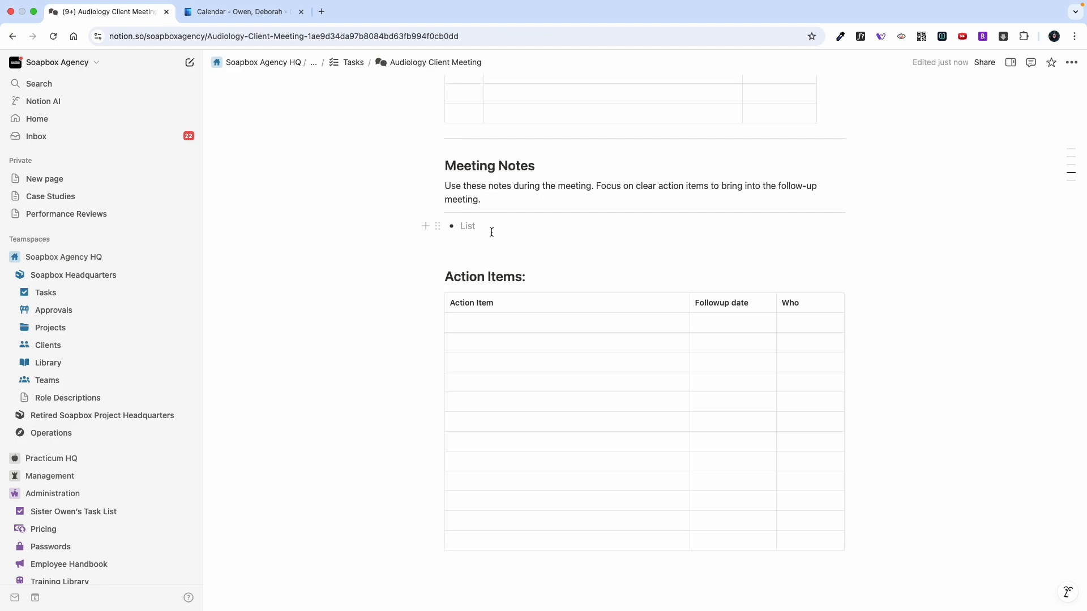
scroll(493, 231, "up", 5)
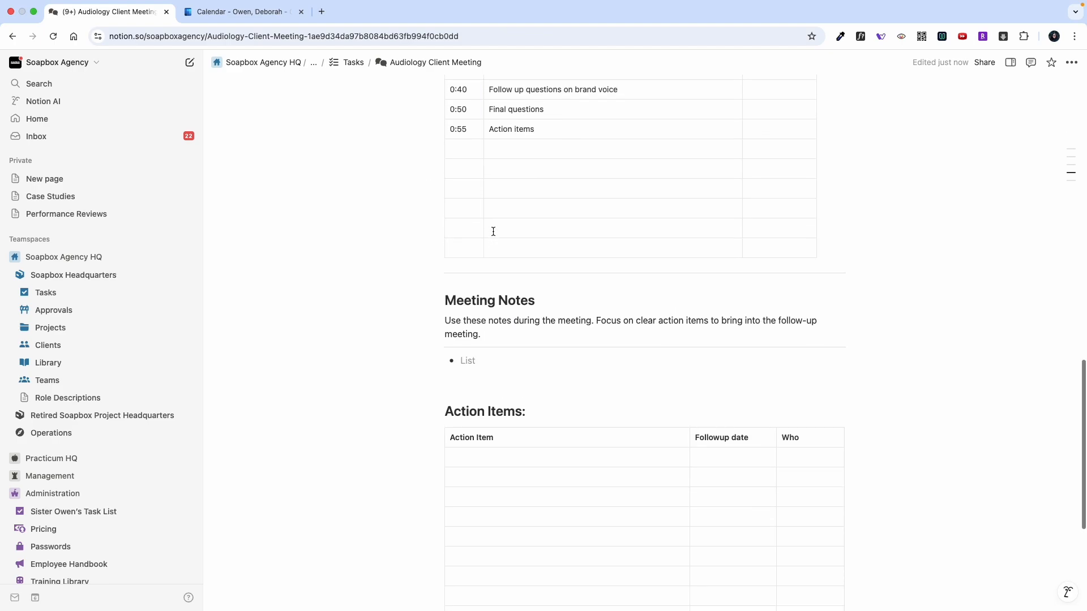
scroll(493, 232, "down", 4)
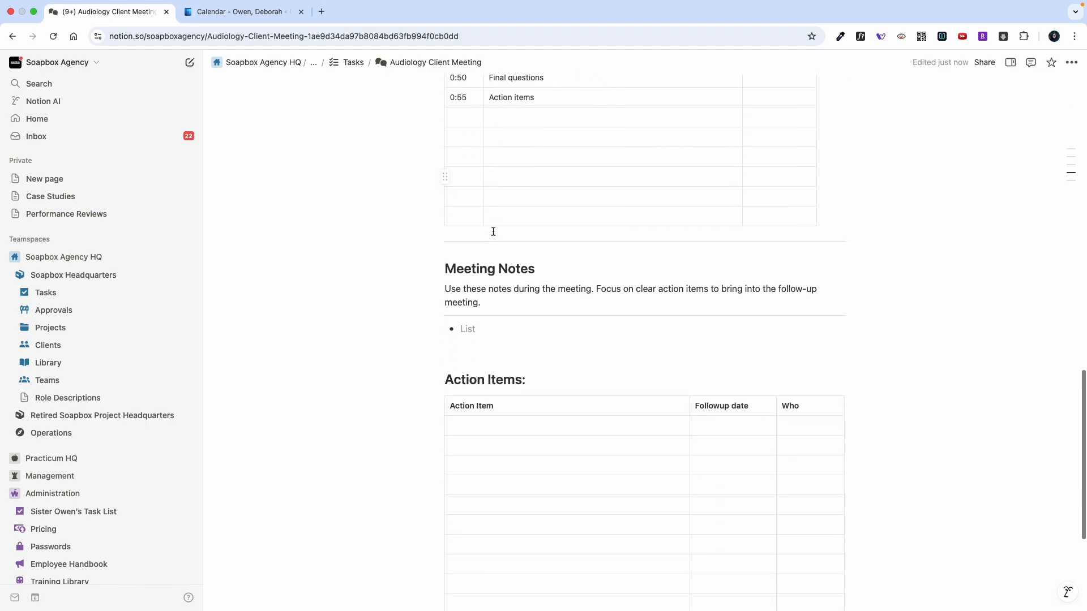
left_click(468, 324)
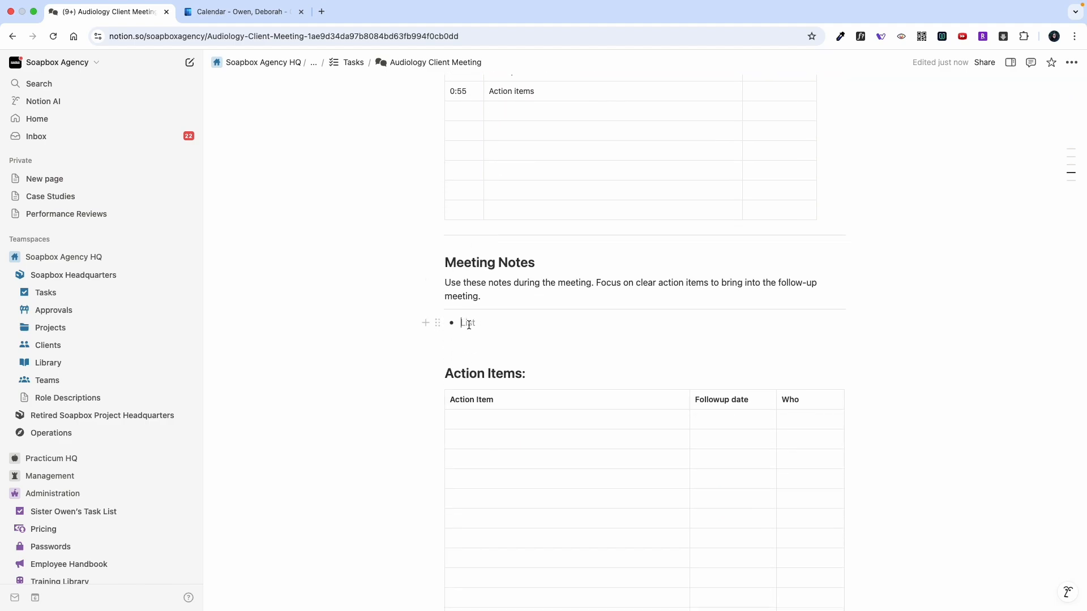
scroll(469, 325, "up", 3)
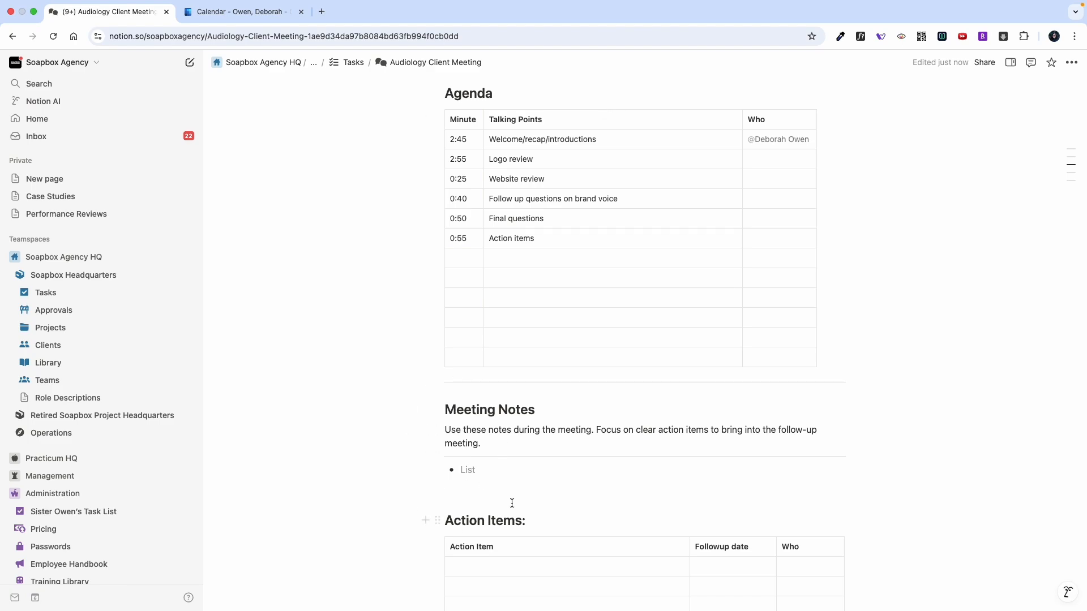
scroll(441, 291, "up", 10)
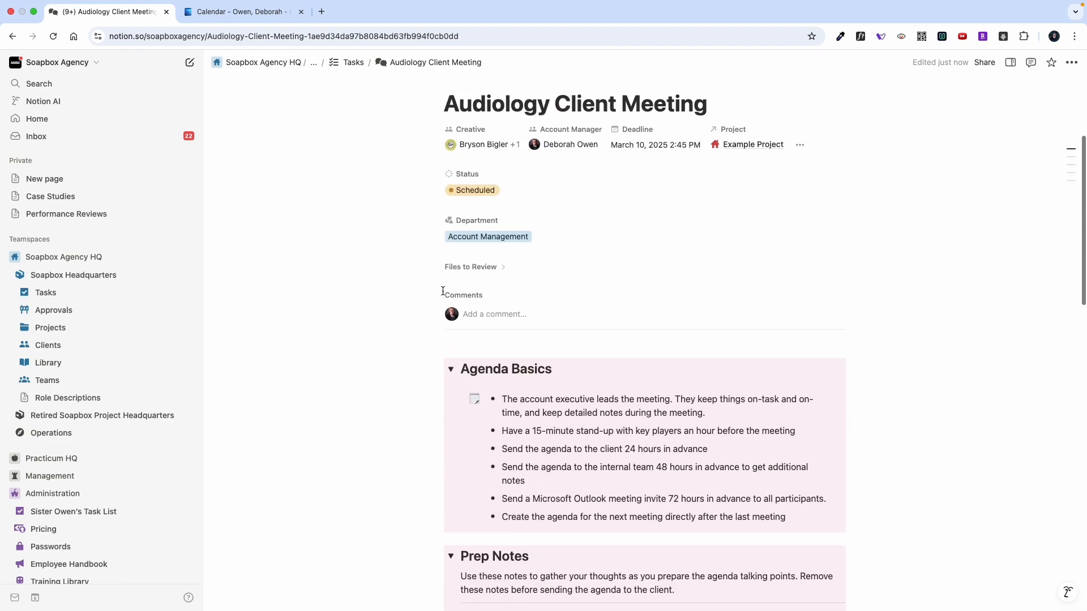
scroll(441, 291, "down", 10)
scroll(442, 291, "down", 1)
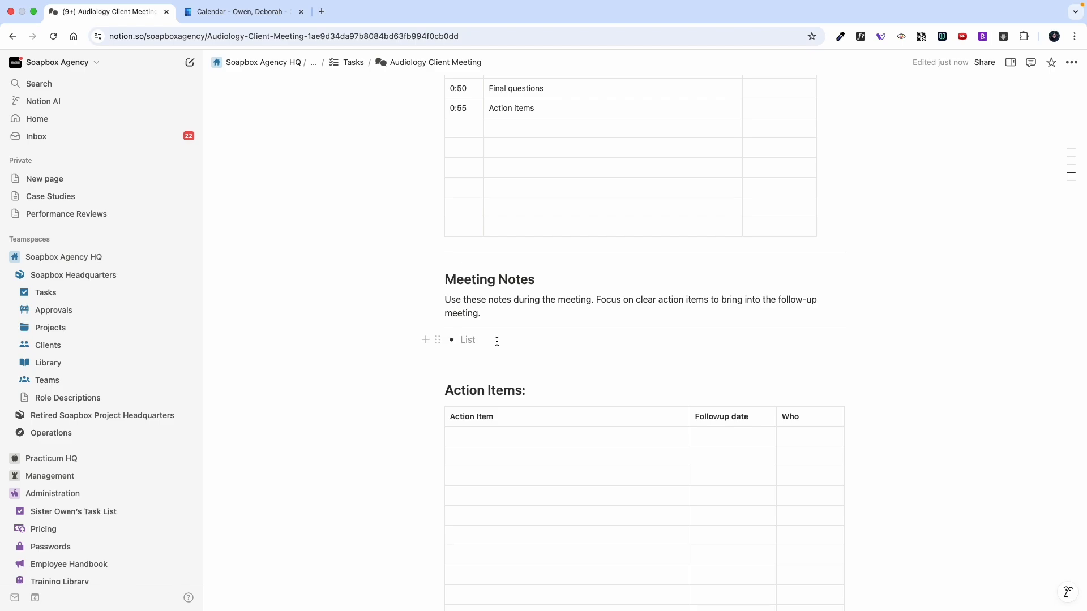
scroll(498, 343, "down", 2)
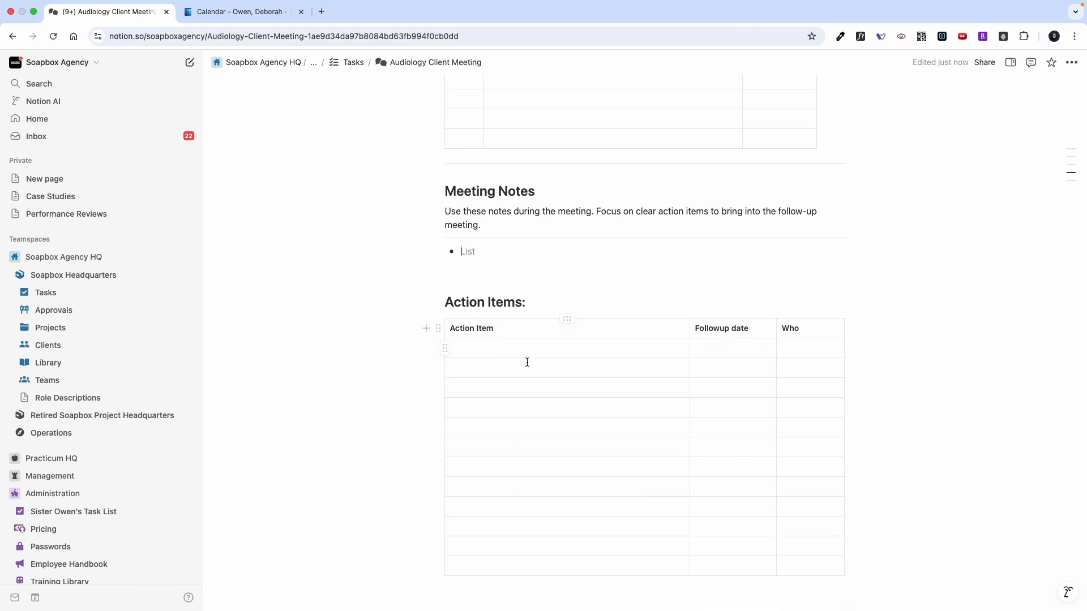
scroll(689, 385, "up", 3)
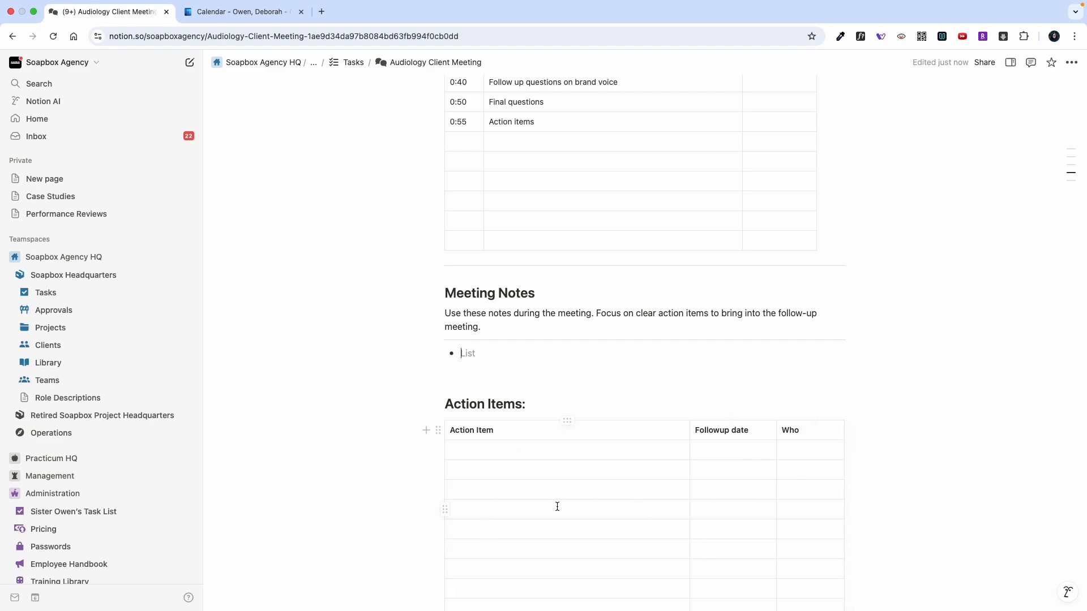
- Open the linked Example Project from the meeting's properties as a full page and go to its Meetings section
scroll(627, 535, "up", 20)
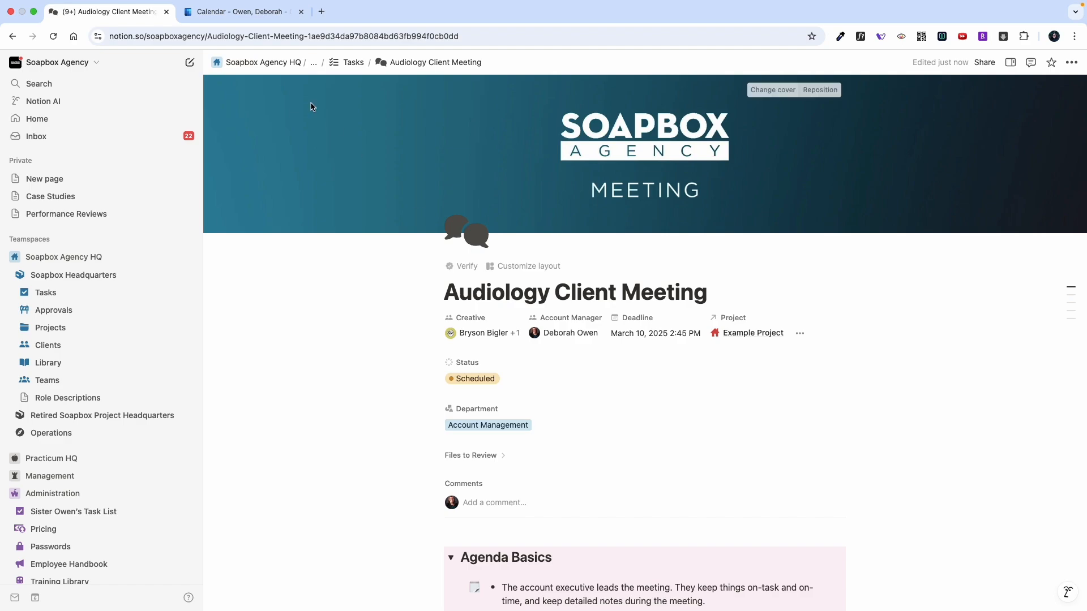
left_click(733, 332)
left_click(745, 377)
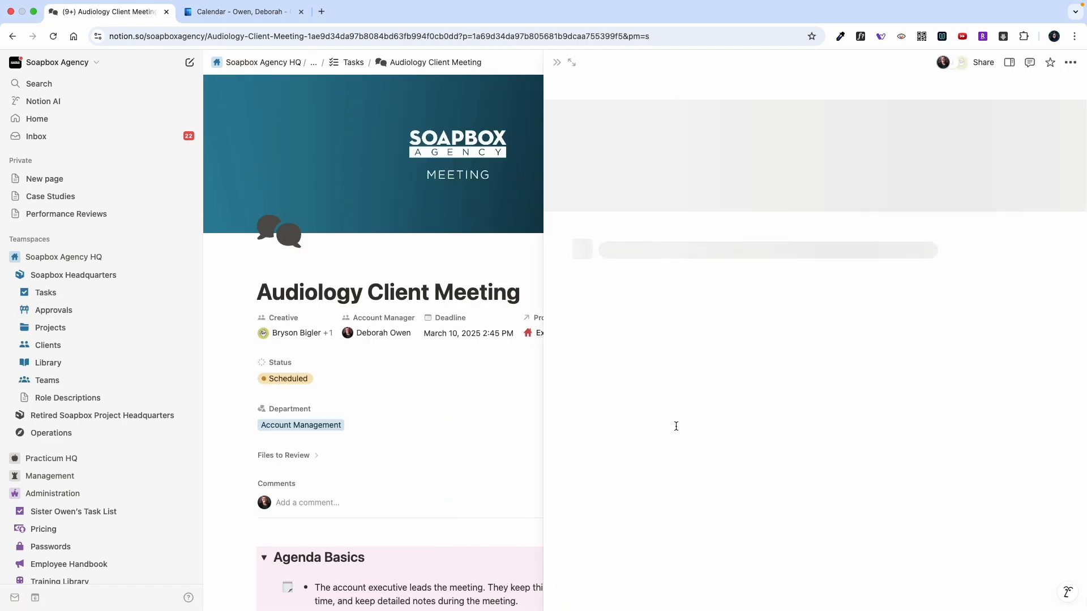
left_click(572, 65)
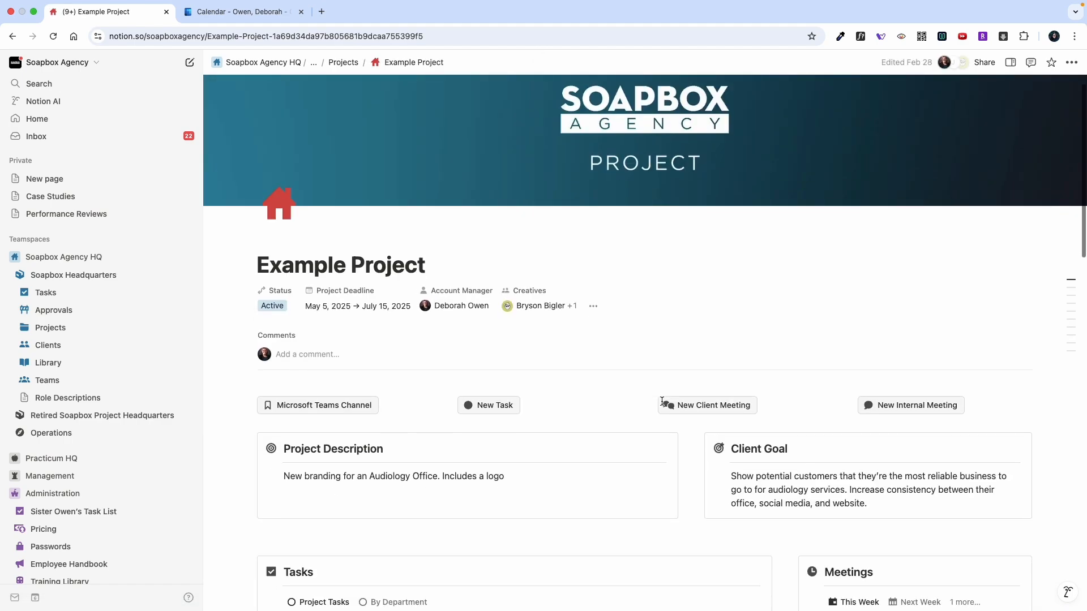
scroll(854, 265, "down", 6)
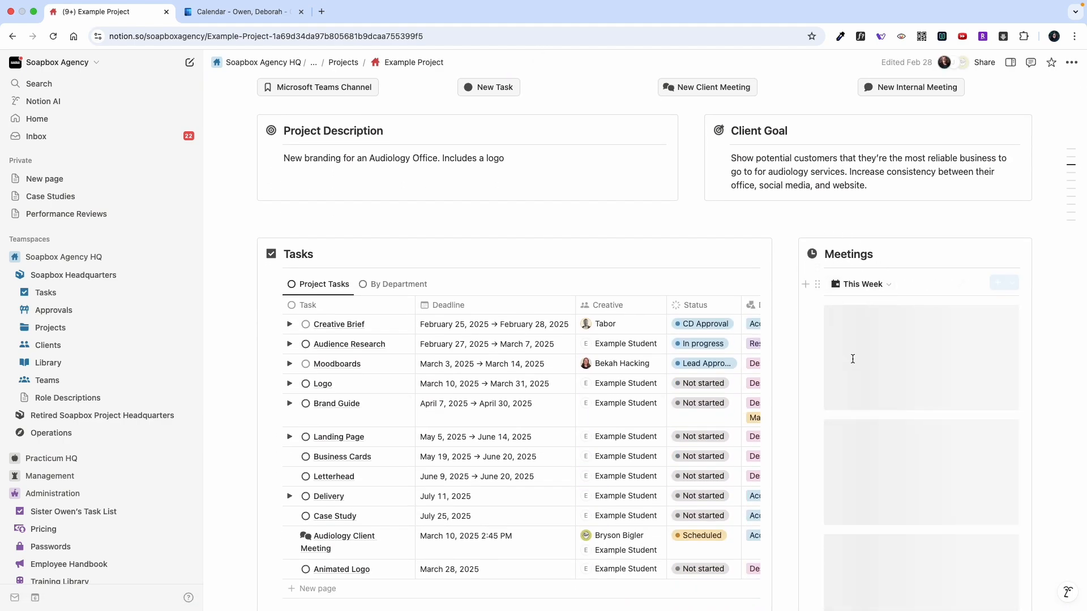
scroll(854, 360, "down", 1)
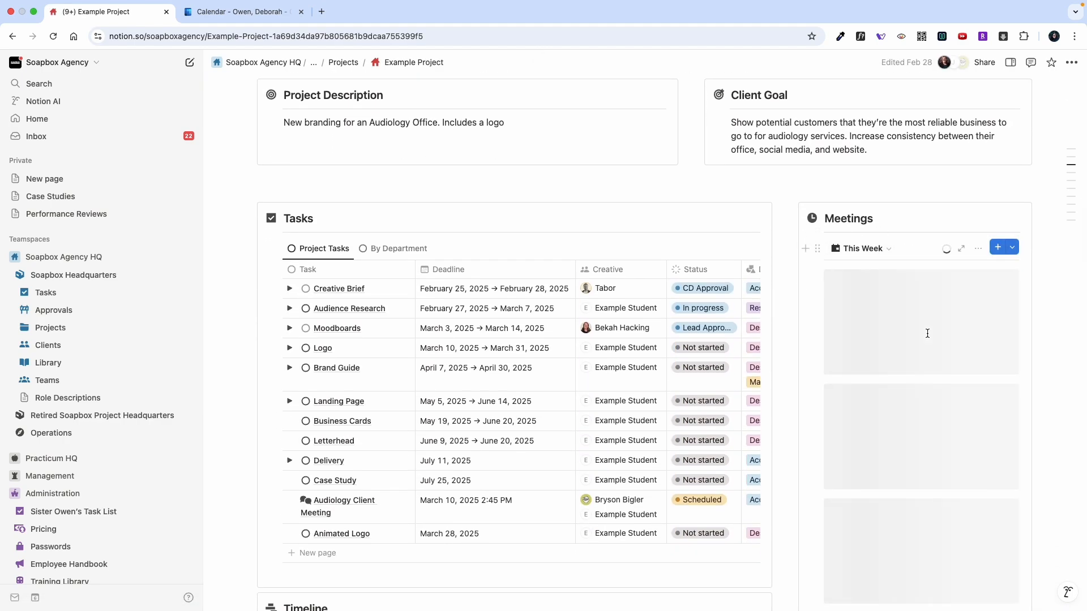
- Check the project's Meetings in the Next Week view, and switch them to the All Meetings view
left_click(863, 250)
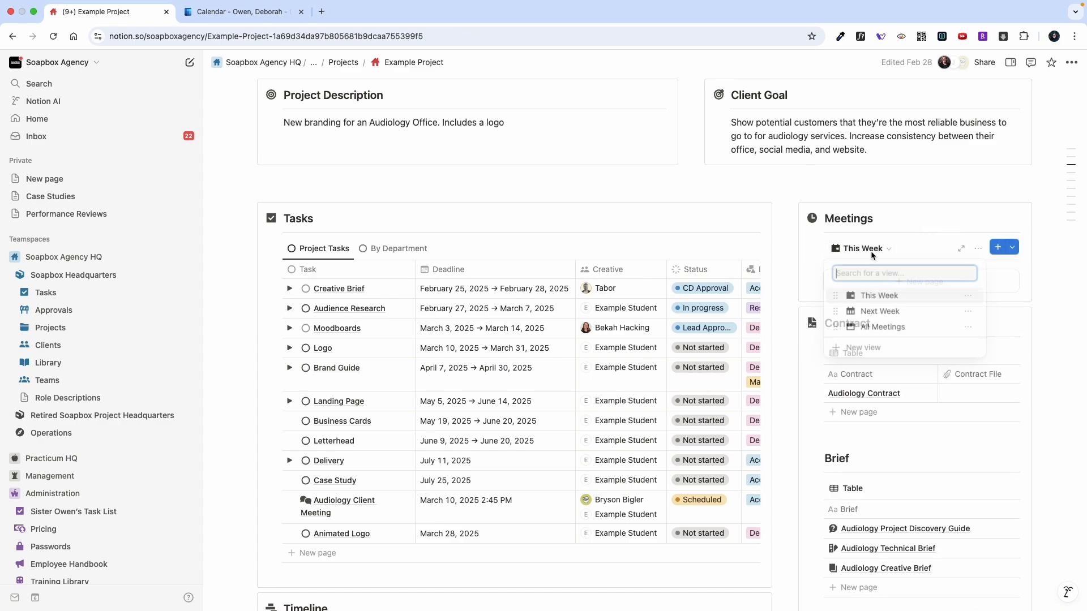
left_click(867, 313)
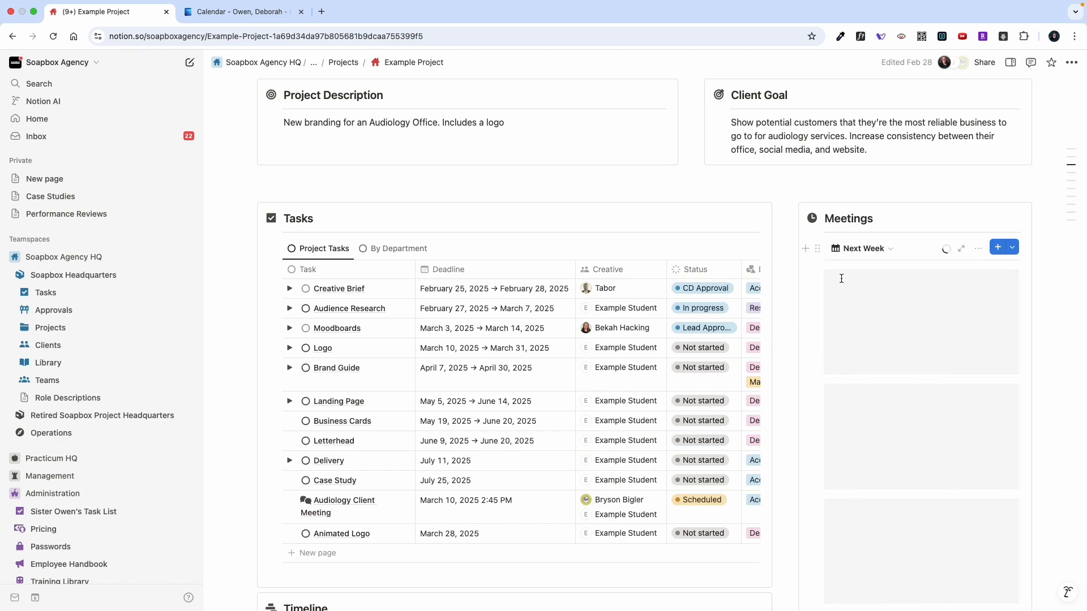
left_click(978, 250)
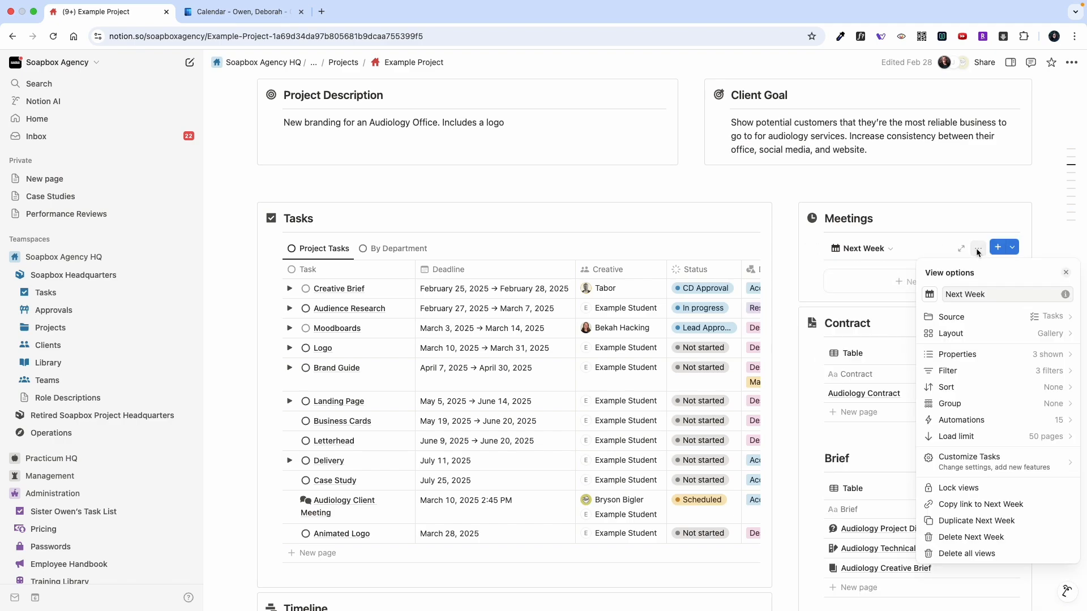
left_click(865, 247)
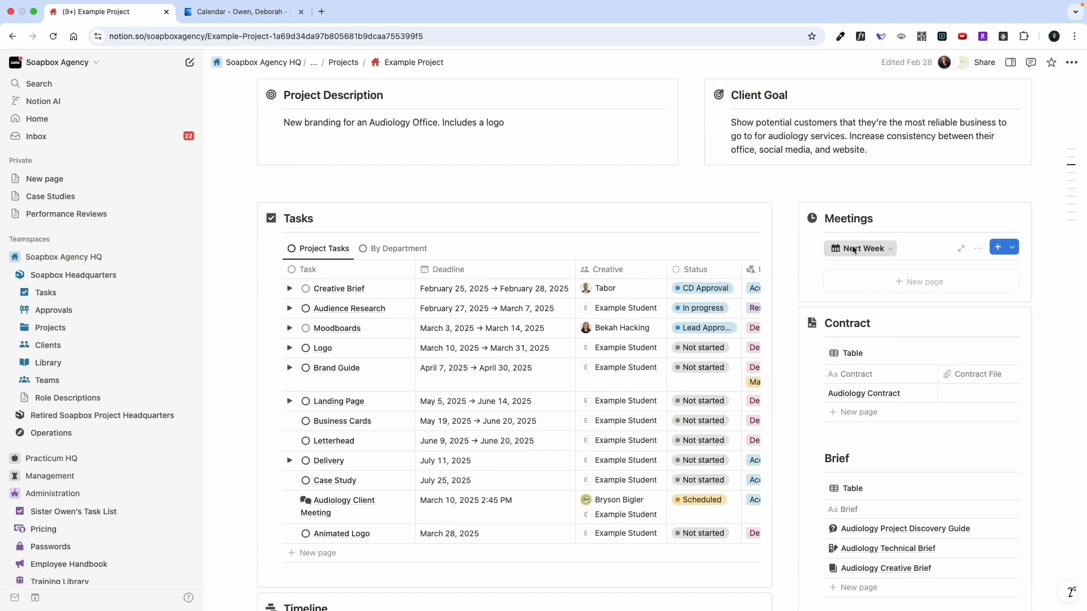
left_click(865, 248)
left_click(861, 325)
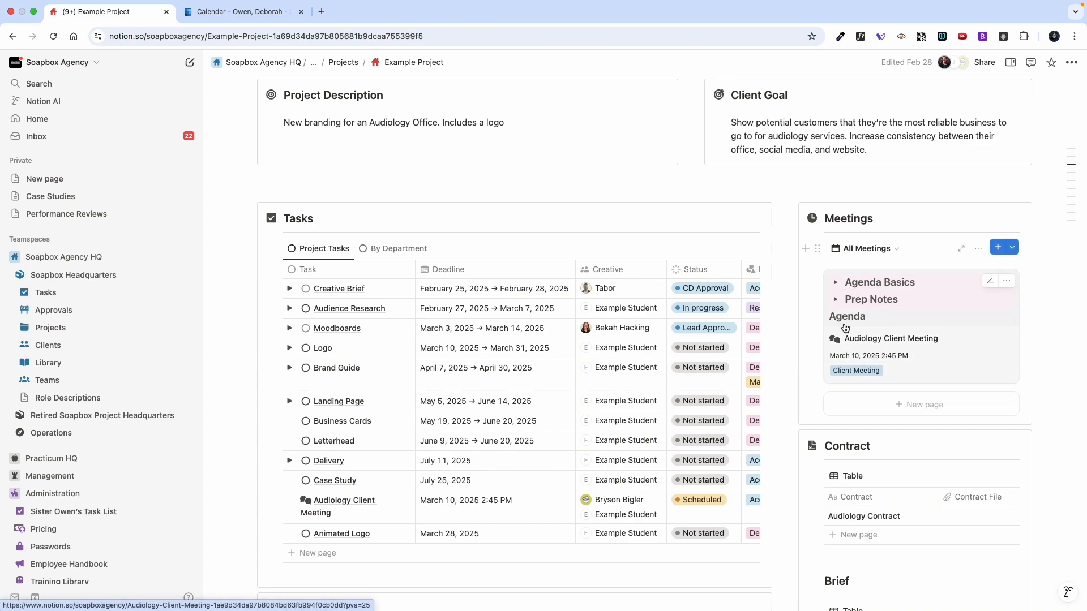
- Open the Tasks page, collapse the Pitch Deck Content sub-items and load more entries in the My Tasks view
left_click(72, 294)
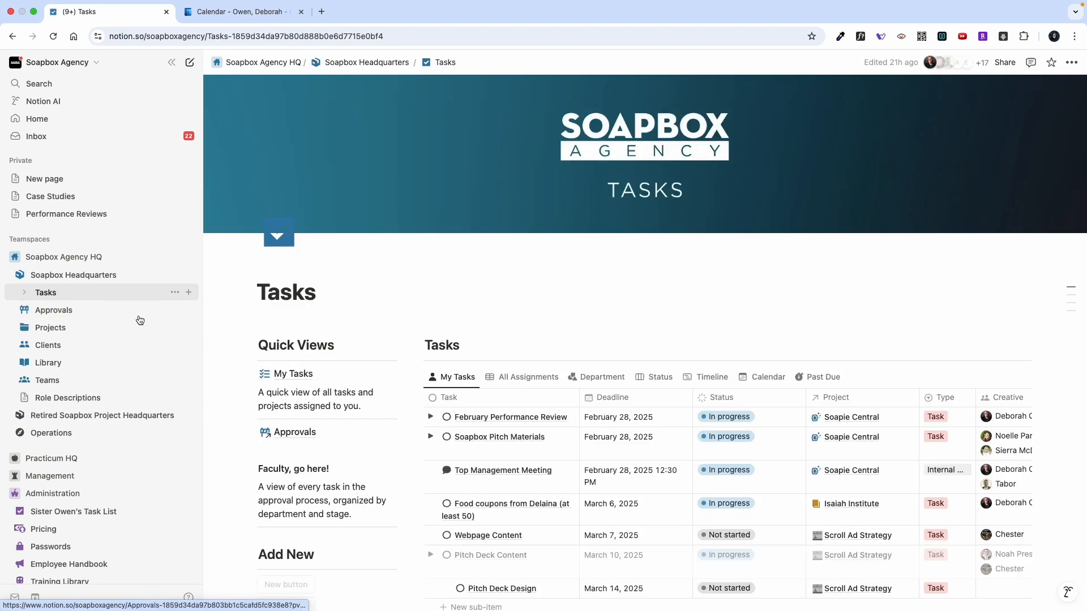
scroll(498, 502, "down", 3)
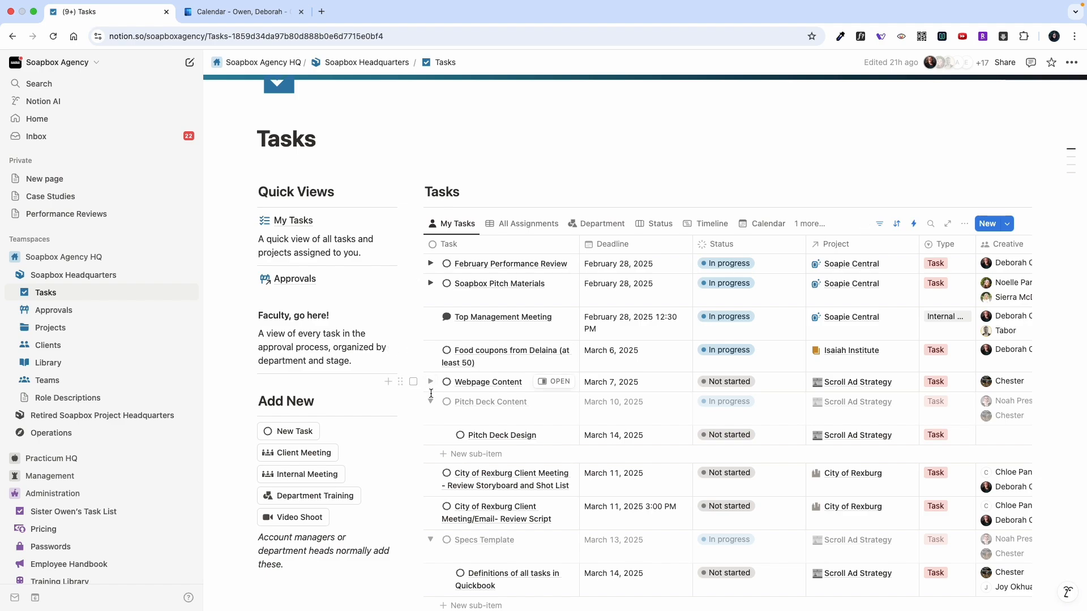
left_click(431, 402)
scroll(432, 403, "down", 3)
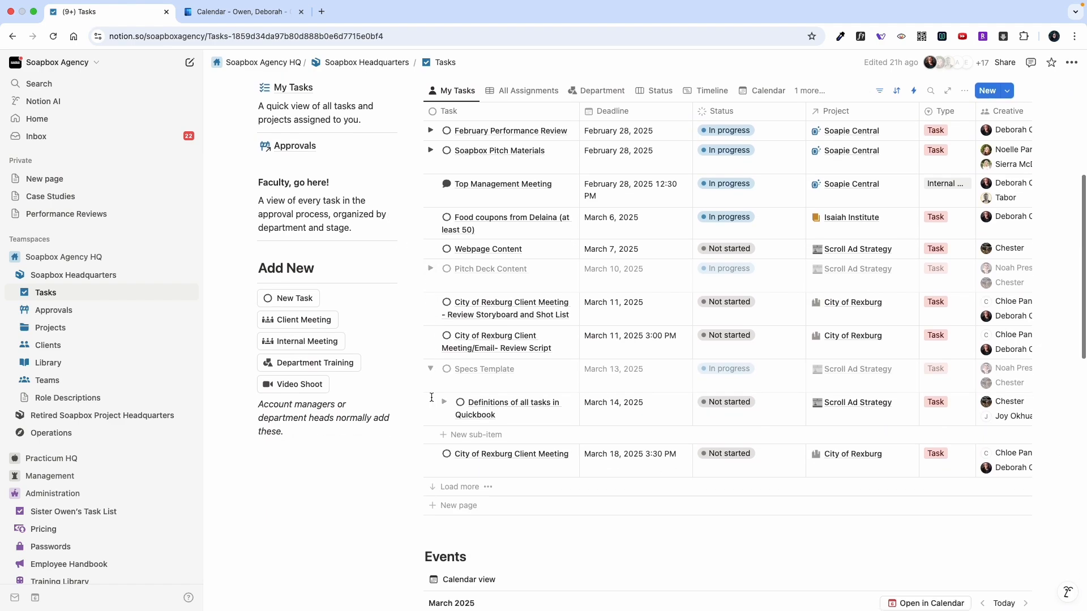
left_click(457, 486)
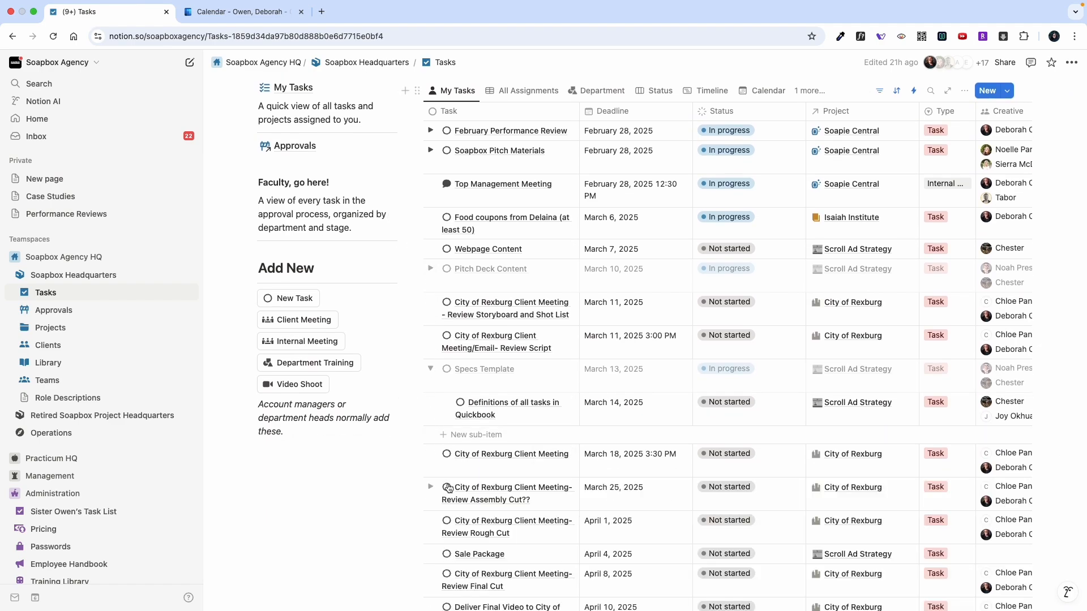
scroll(548, 465, "up", 2)
scroll(548, 464, "up", 1)
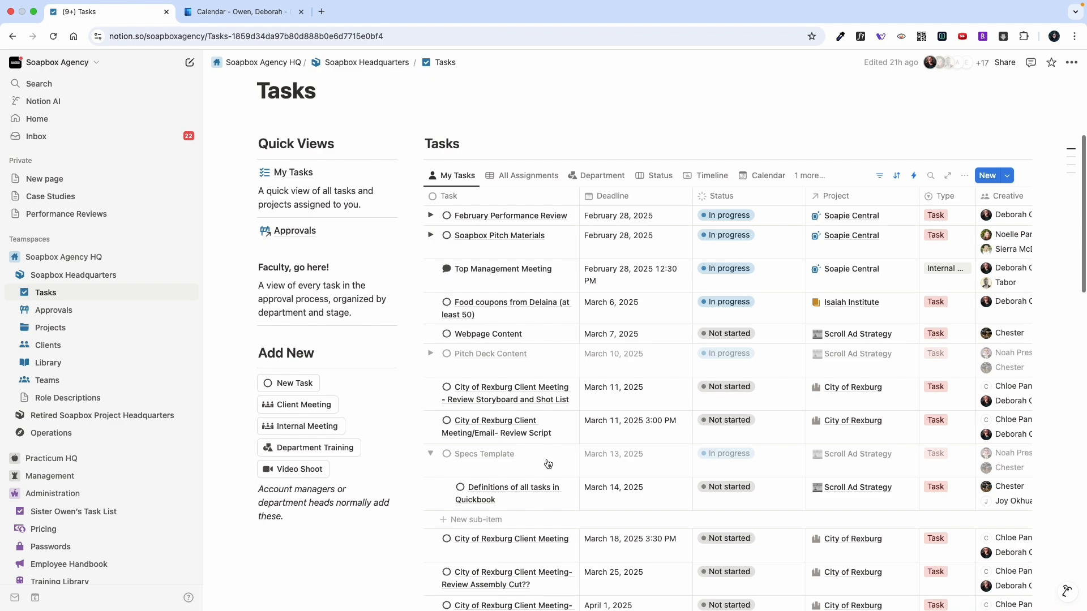
- Open the My Tasks quick view and preview the Audiology Client Meeting on March 10 in the My Meetings calendar
left_click(292, 172)
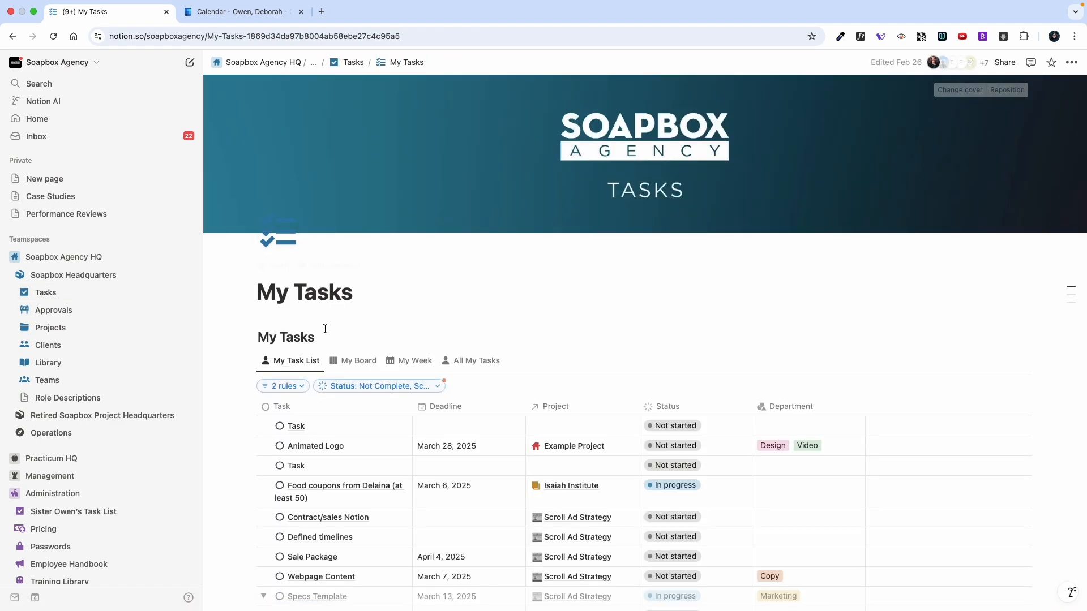
scroll(326, 334, "down", 10)
scroll(327, 333, "down", 15)
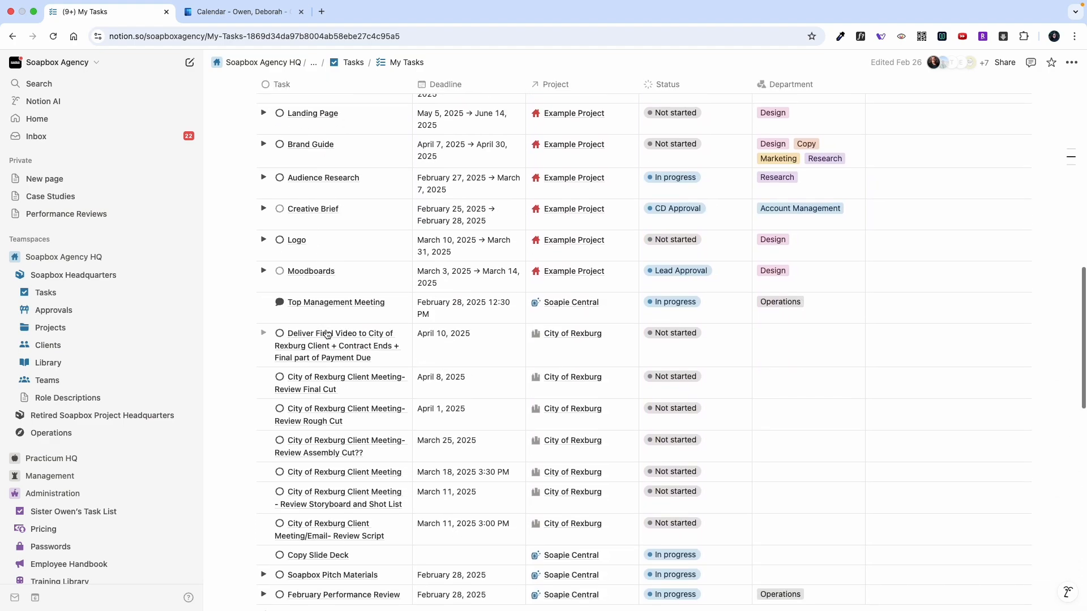
scroll(326, 331, "down", 2)
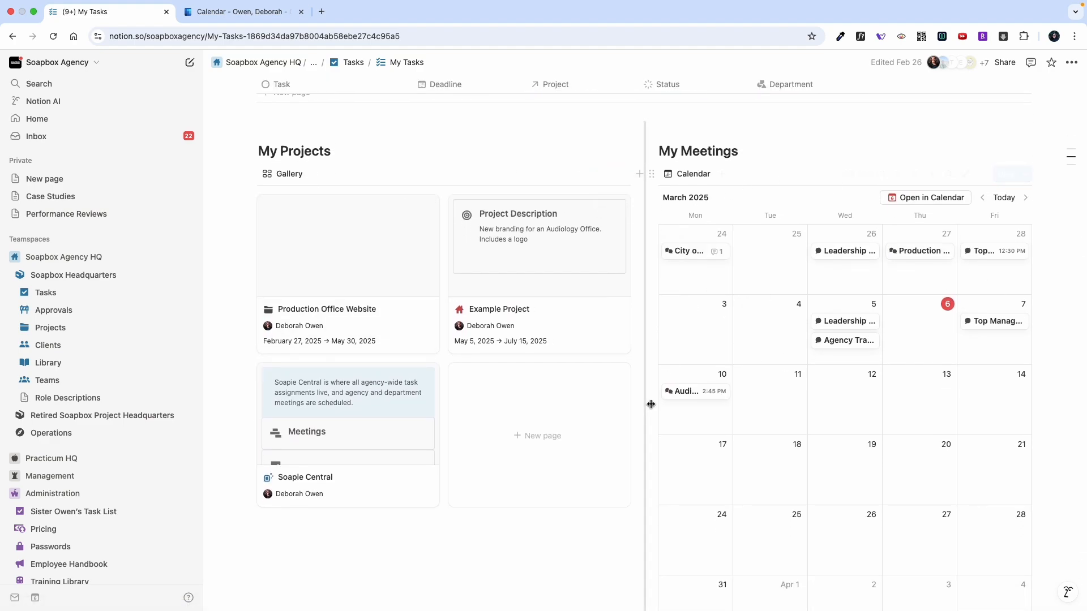
left_click(685, 395)
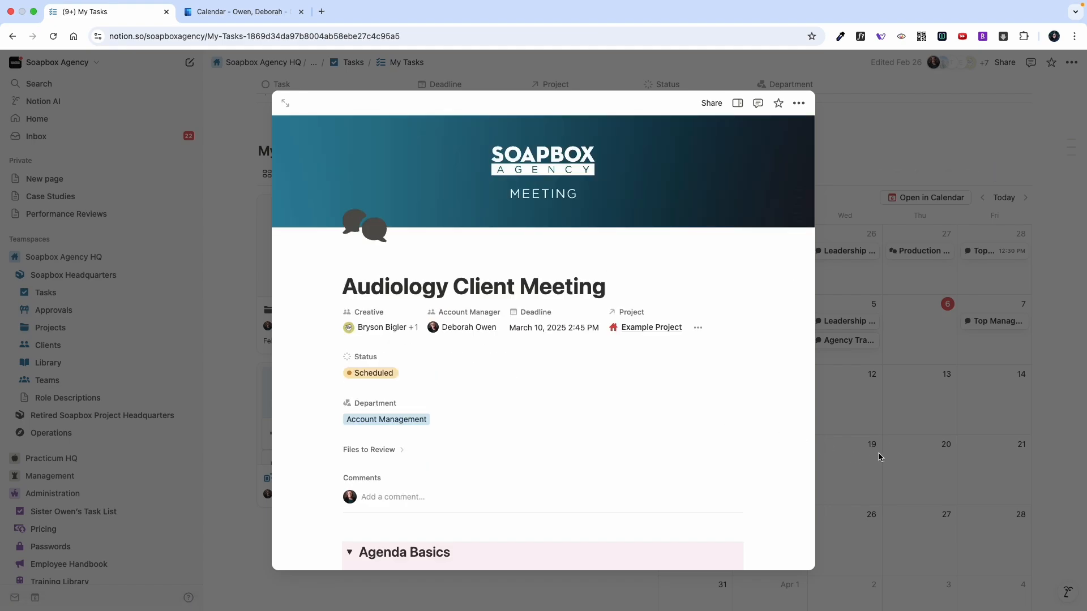
key("Escape")
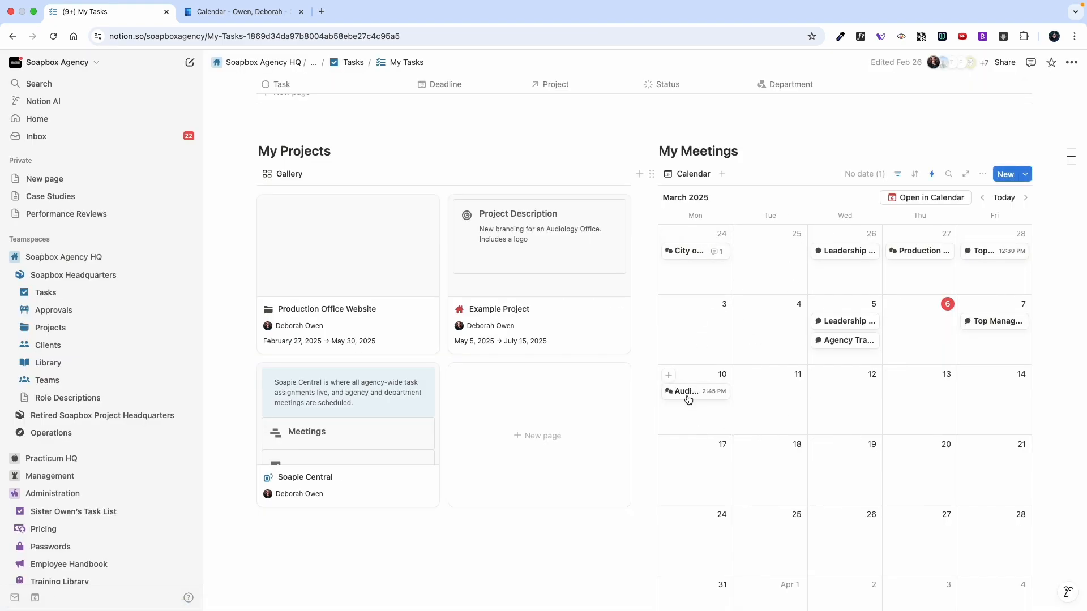
- Preview the Agency Training entry in the calendar, and look through the Audiology Client Meeting page again before closing it
left_click(847, 341)
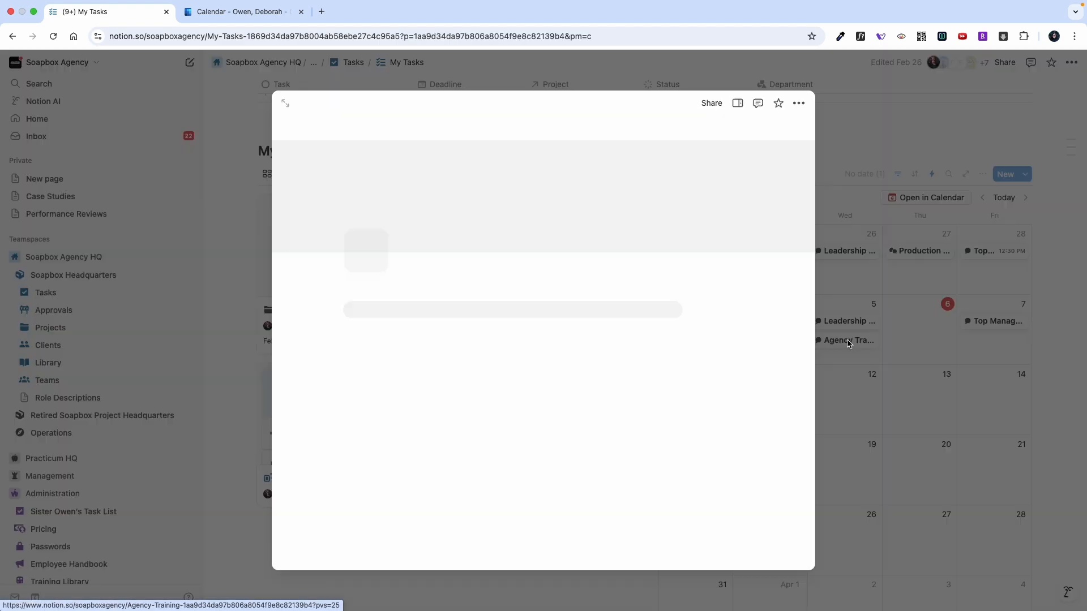
left_click(842, 437)
left_click(686, 391)
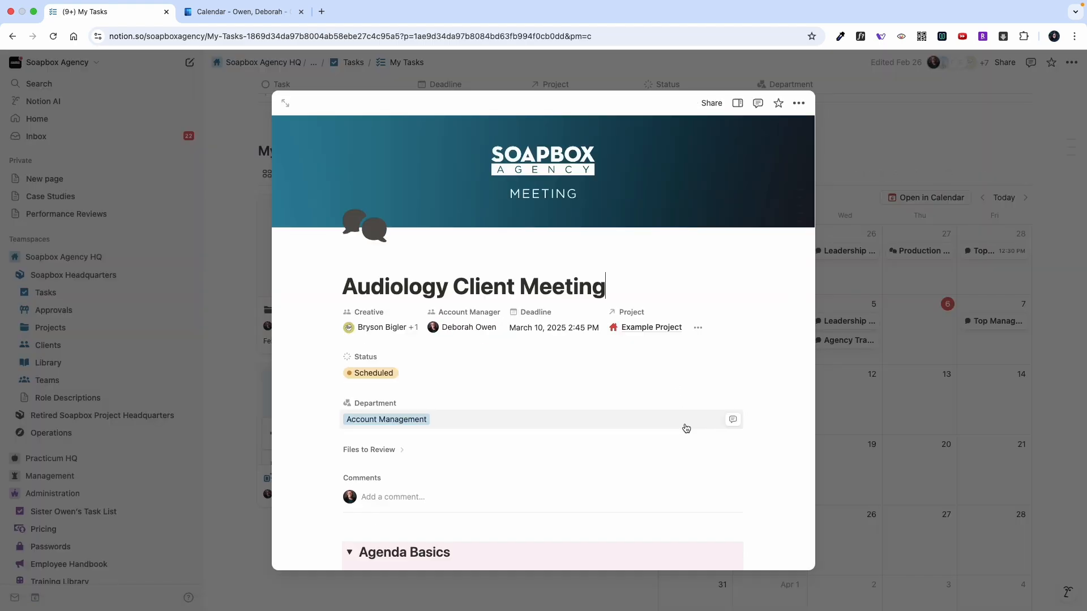
scroll(684, 426, "down", 10)
scroll(684, 424, "up", 10)
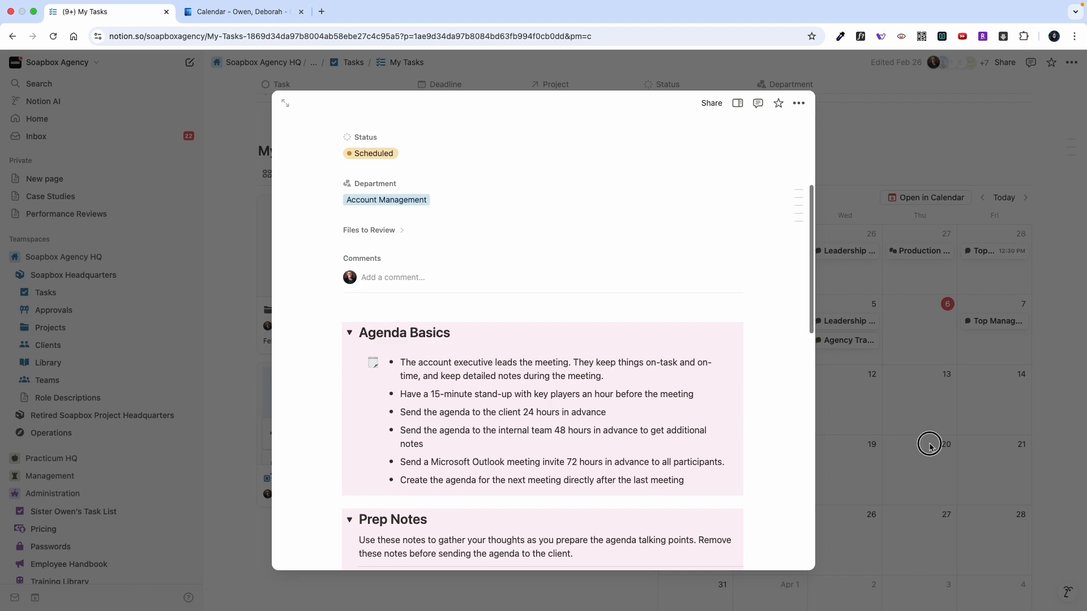
left_click(929, 444)
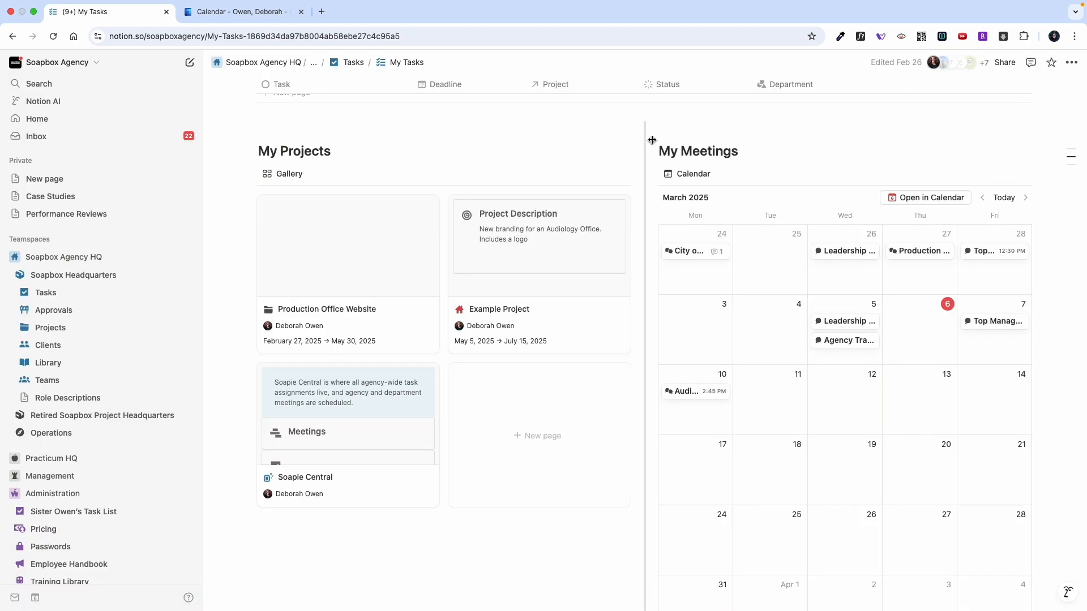